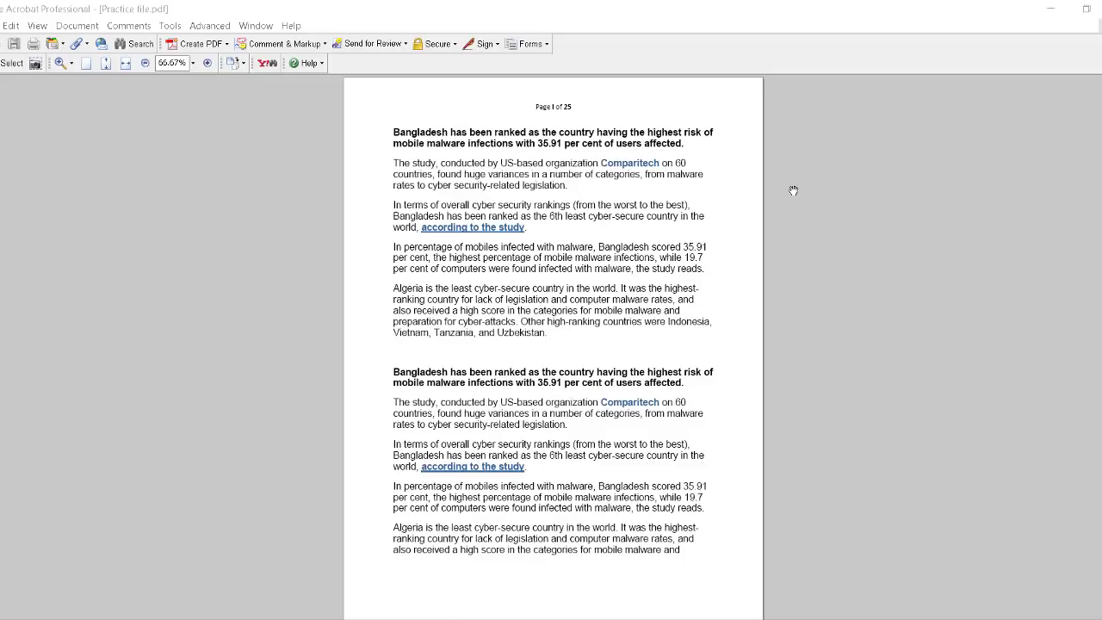
- Skim the first pages of Practice file.pdf, then zoom in twice to 150%
scroll(657, 258, "down", 2)
scroll(657, 259, "down", 3)
scroll(657, 258, "down", 6)
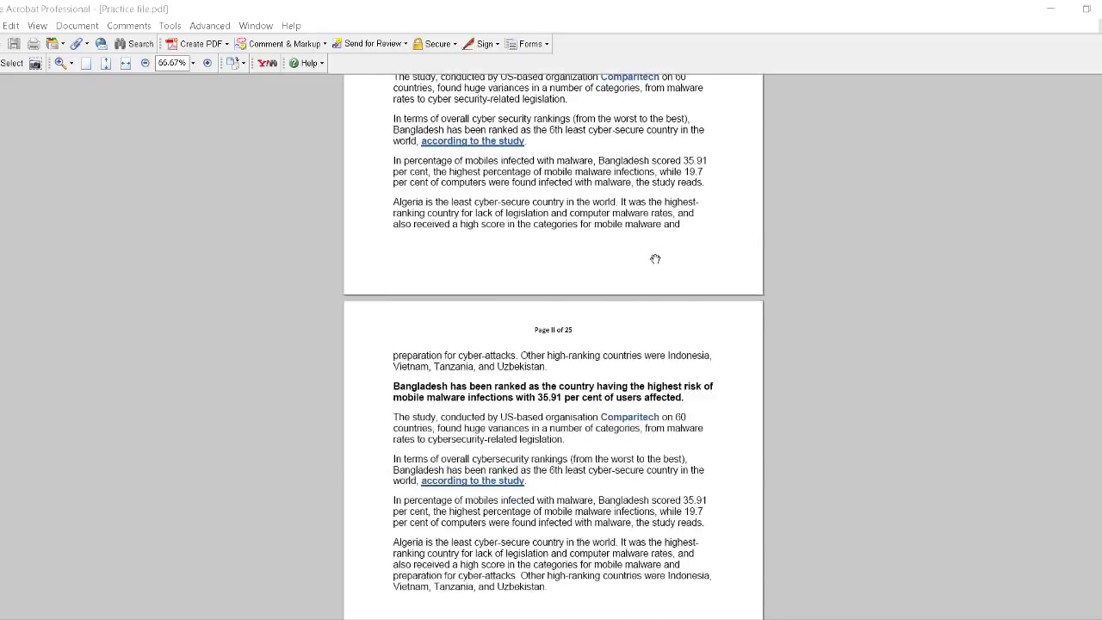
scroll(656, 258, "down", 2)
scroll(655, 258, "down", 1)
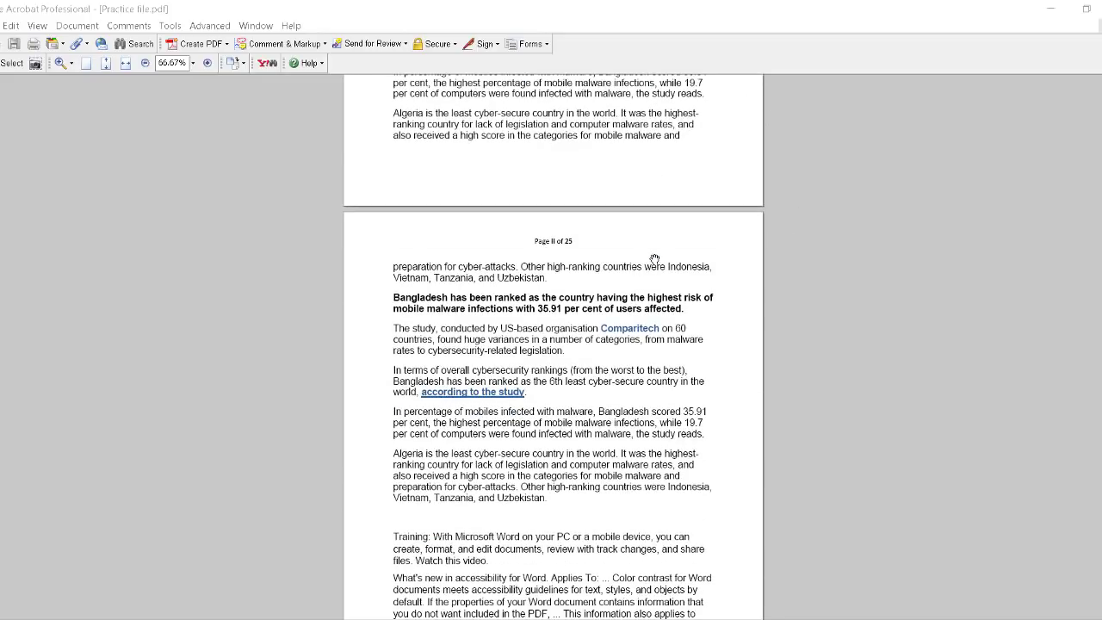
scroll(655, 258, "down", 1)
scroll(655, 258, "down", 12)
scroll(655, 258, "down", 10)
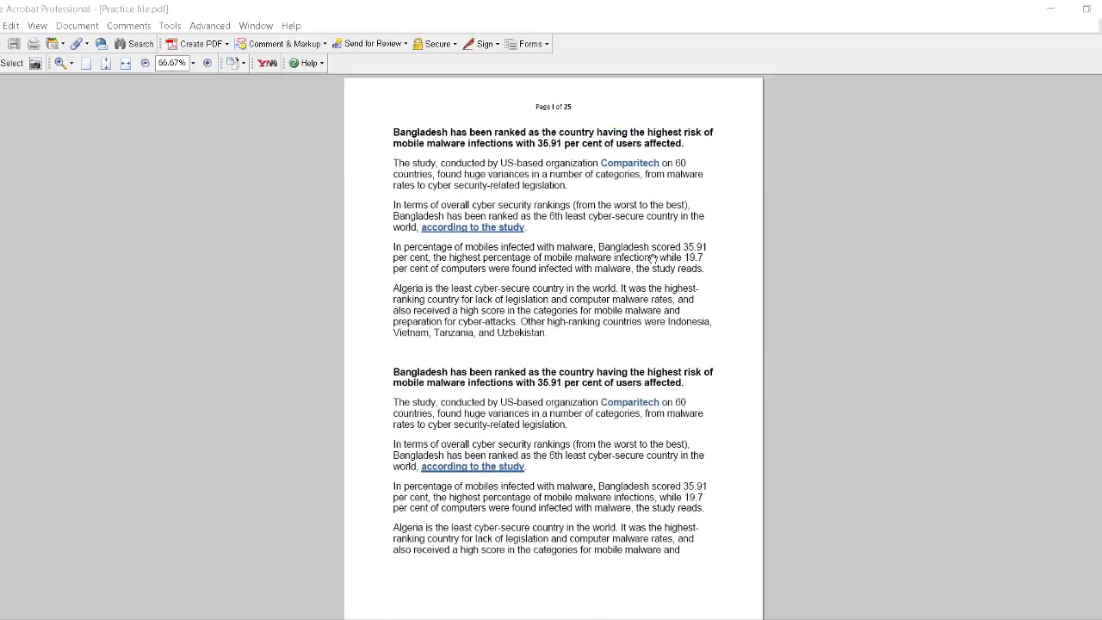
left_click(207, 63)
left_click(206, 63)
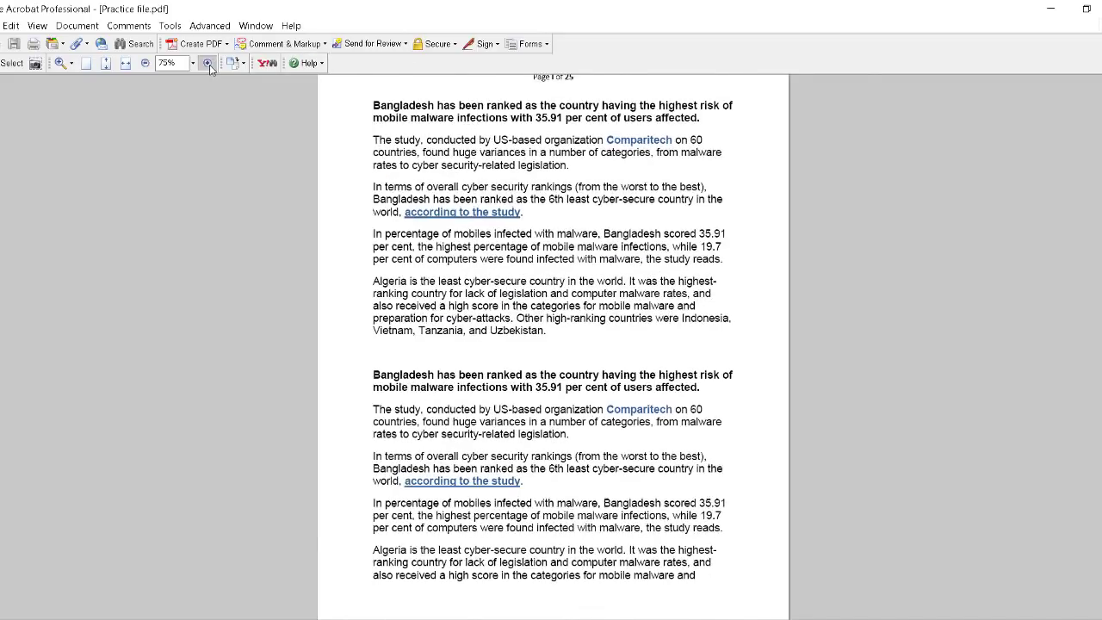
left_click(207, 63)
left_click(206, 63)
- Review the pages at 150% and return to the top of page I
scroll(603, 198, "up", 4)
scroll(668, 201, "up", 1)
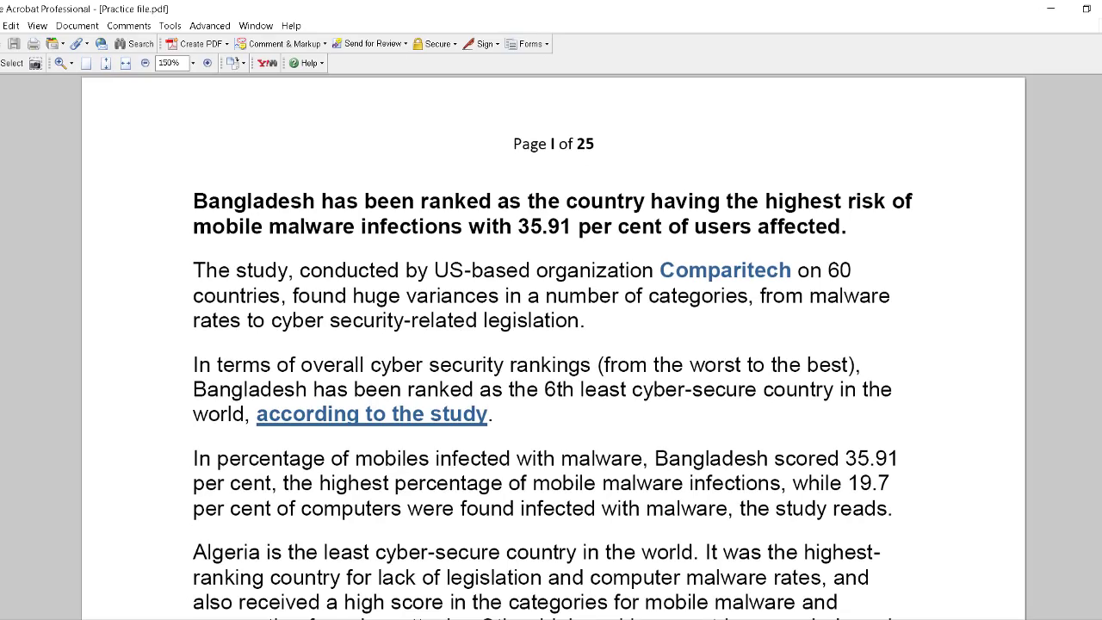
scroll(554, 344, "down", 10)
scroll(553, 344, "down", 10)
scroll(554, 344, "down", 10)
scroll(554, 344, "down", 10)
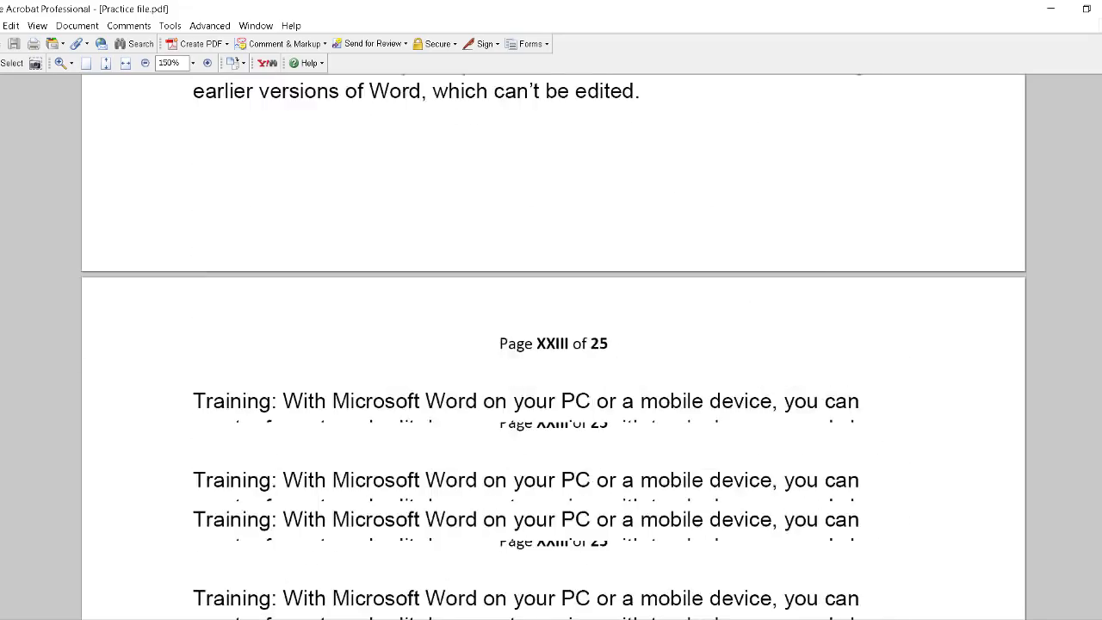
scroll(553, 344, "down", 10)
scroll(554, 344, "up", 5)
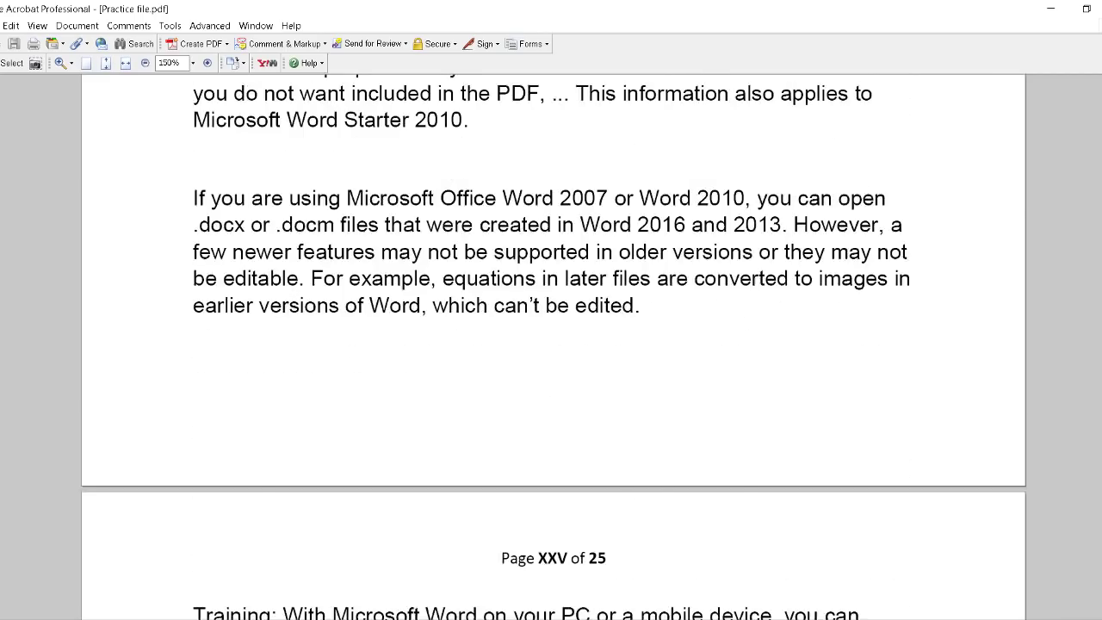
scroll(597, 370, "down", 2)
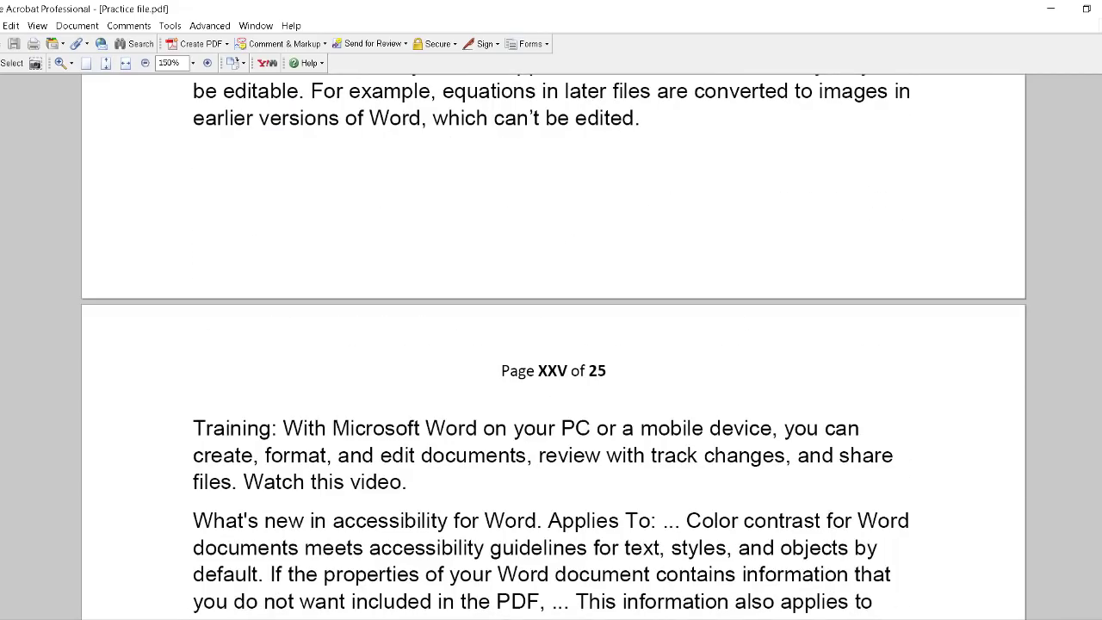
key("Home")
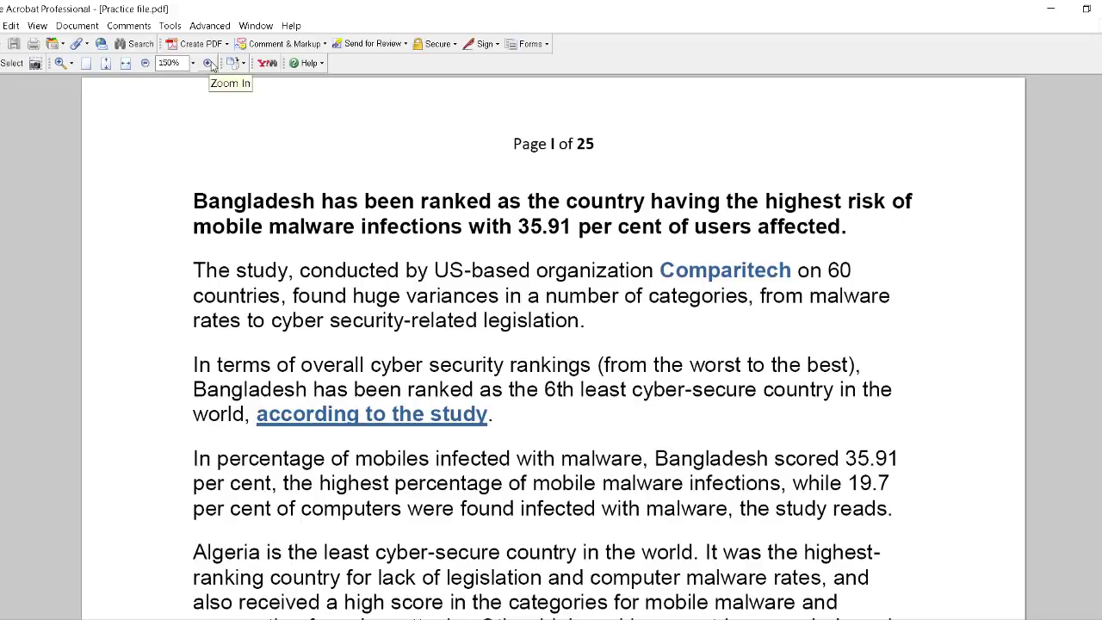
- Open and dismiss the preset zoom list, then cancel the Comparitech web link dialog
left_click(194, 64)
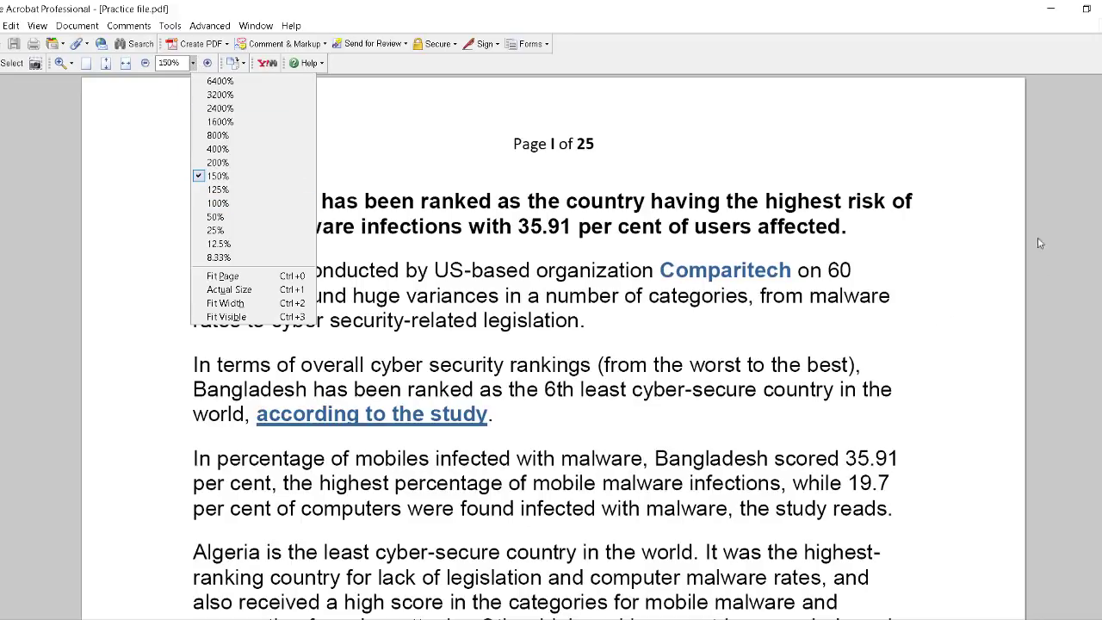
left_click(778, 271)
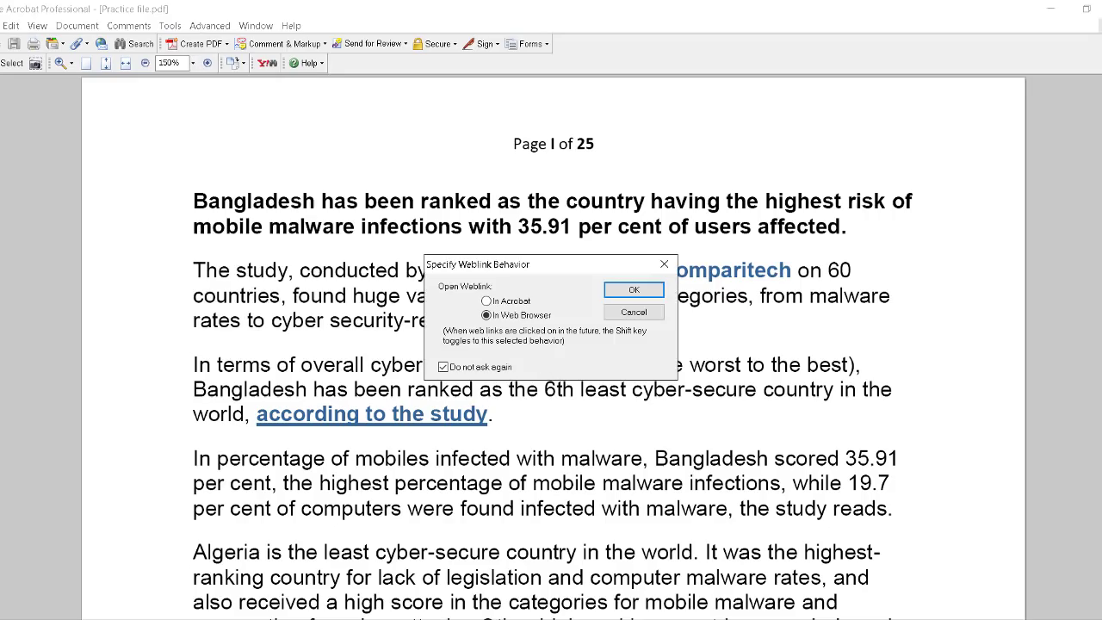
left_click(633, 312)
- Scroll down through Practice file.pdf until the Page VIII of 25 header shows
scroll(553, 345, "down", 10)
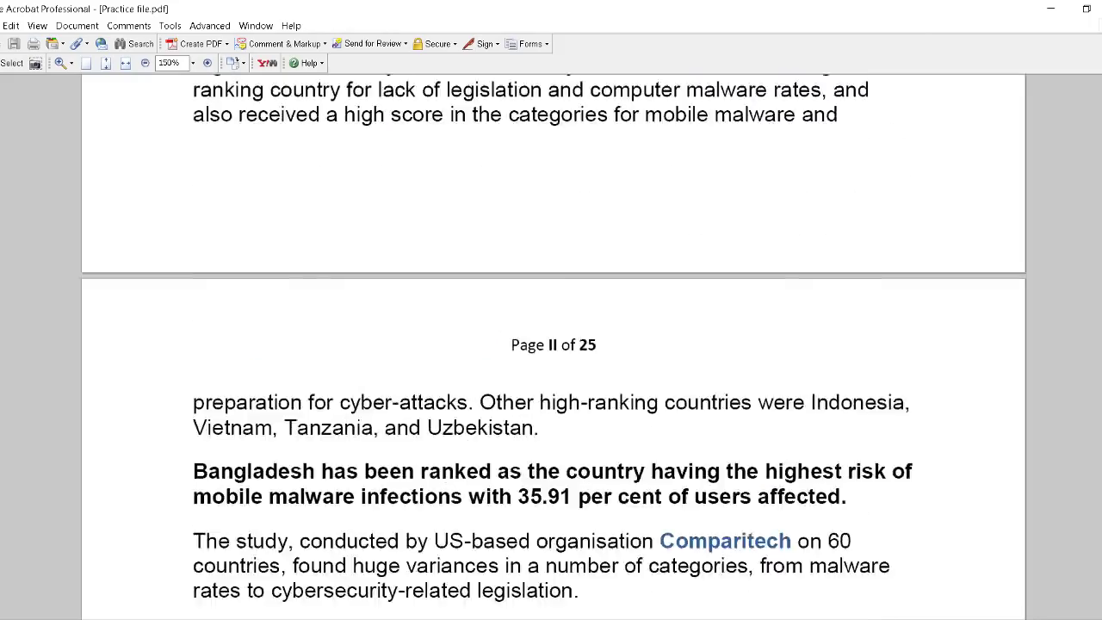
scroll(554, 344, "down", 10)
scroll(553, 345, "down", 5)
scroll(553, 344, "down", 5)
scroll(553, 345, "up", 5)
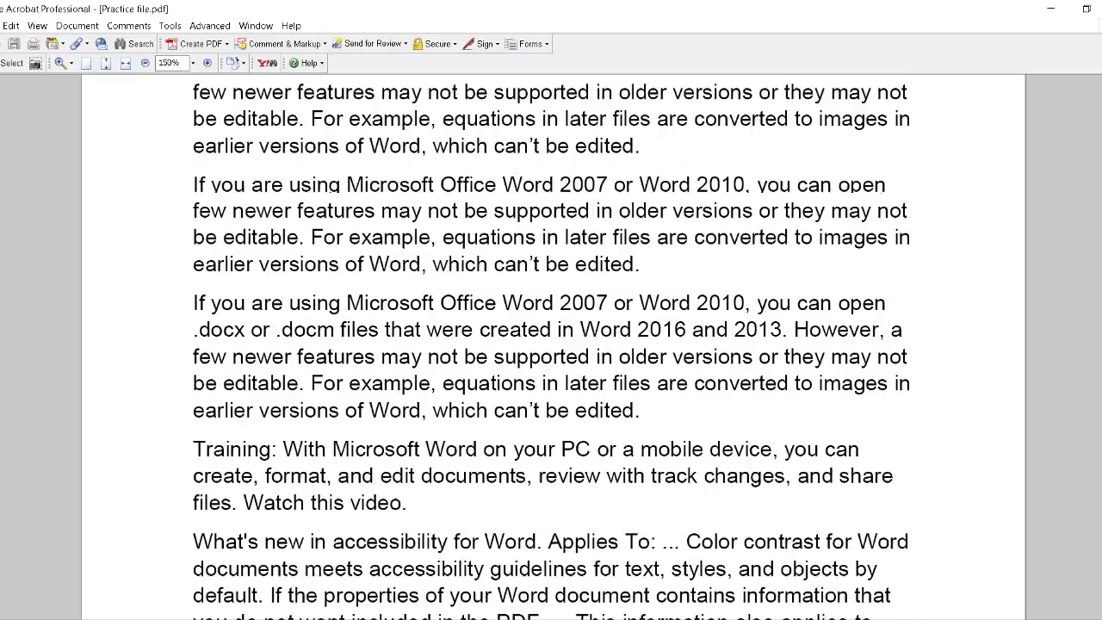
scroll(553, 344, "up", 5)
scroll(554, 344, "up", 5)
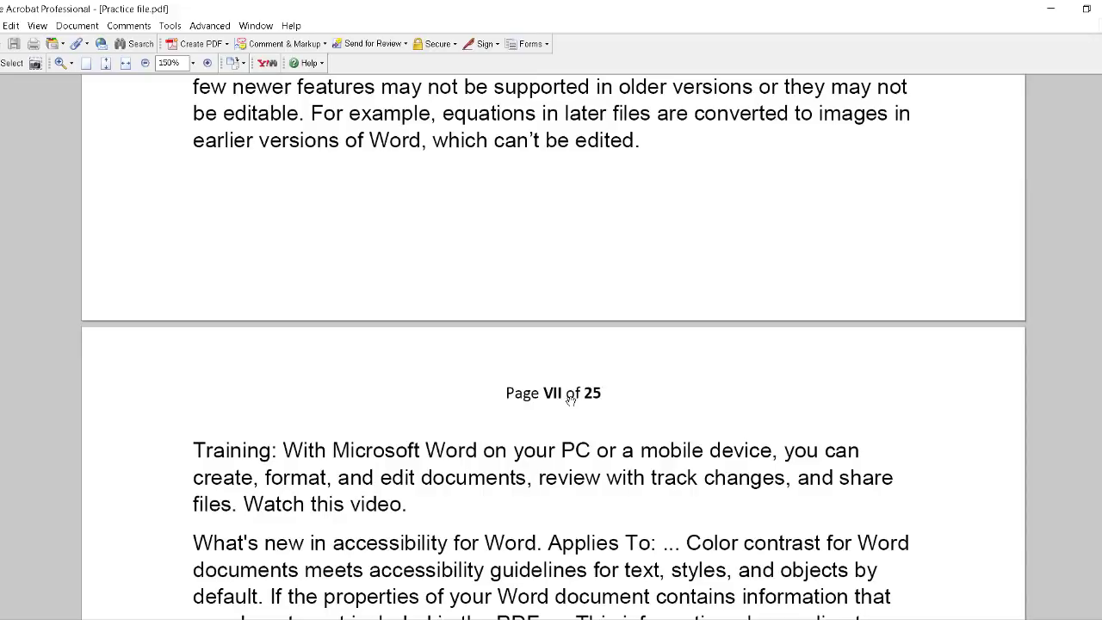
scroll(564, 403, "down", 5)
scroll(573, 405, "down", 5)
scroll(572, 405, "down", 2)
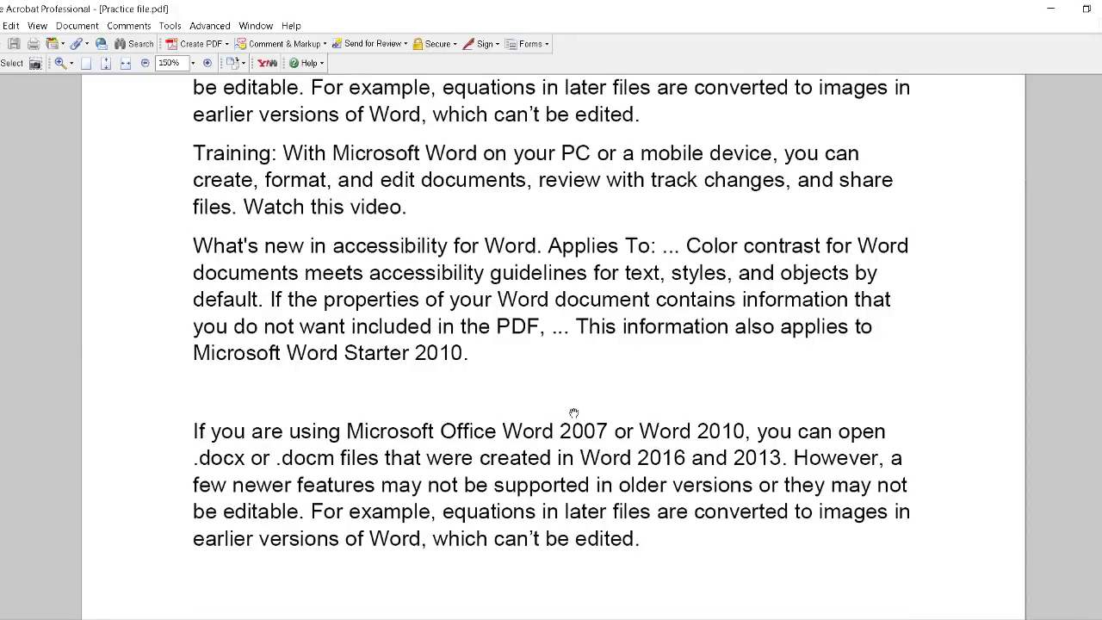
scroll(575, 409, "down", 5)
scroll(577, 413, "down", 1)
scroll(628, 444, "down", 1)
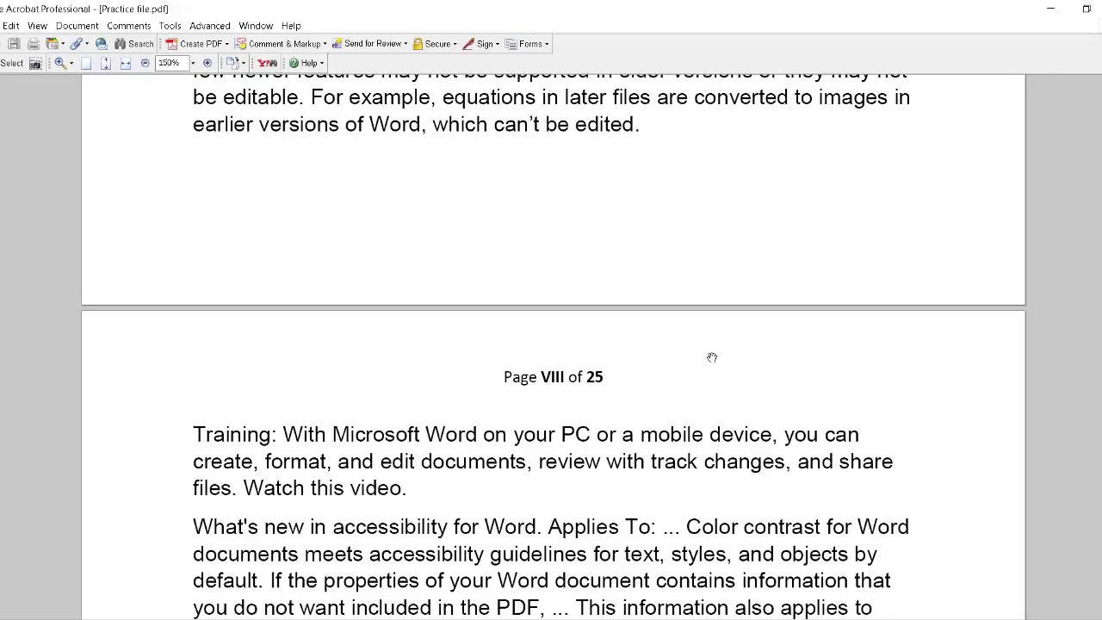
scroll(712, 356, "down", 2)
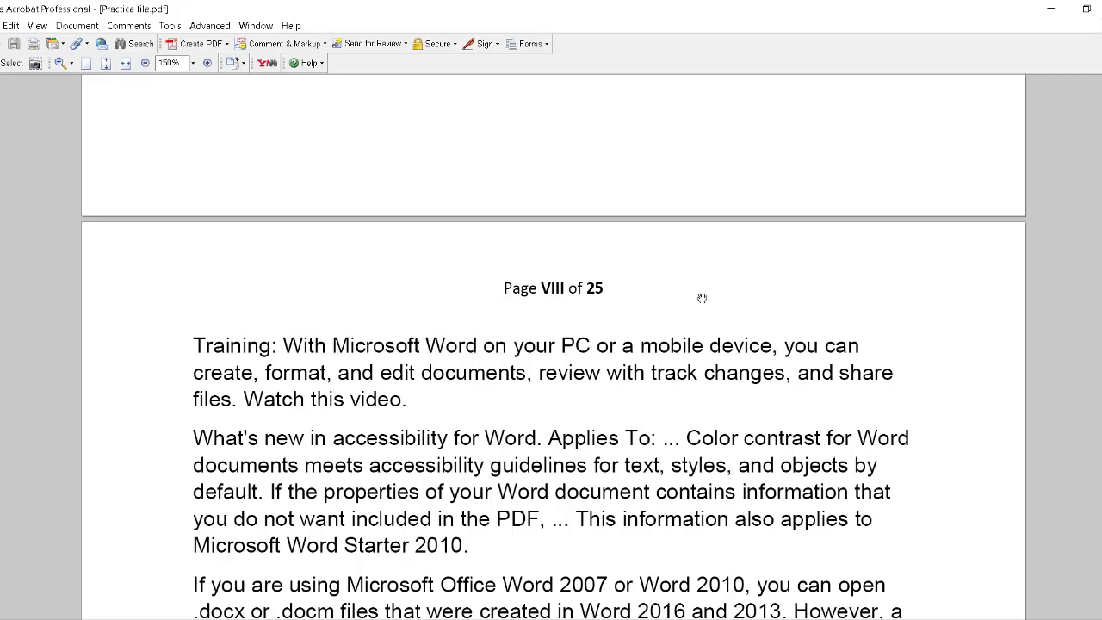
- Return to the top of the document and set the zoom to 25%
scroll(553, 344, "up", 10)
scroll(553, 344, "up", 10)
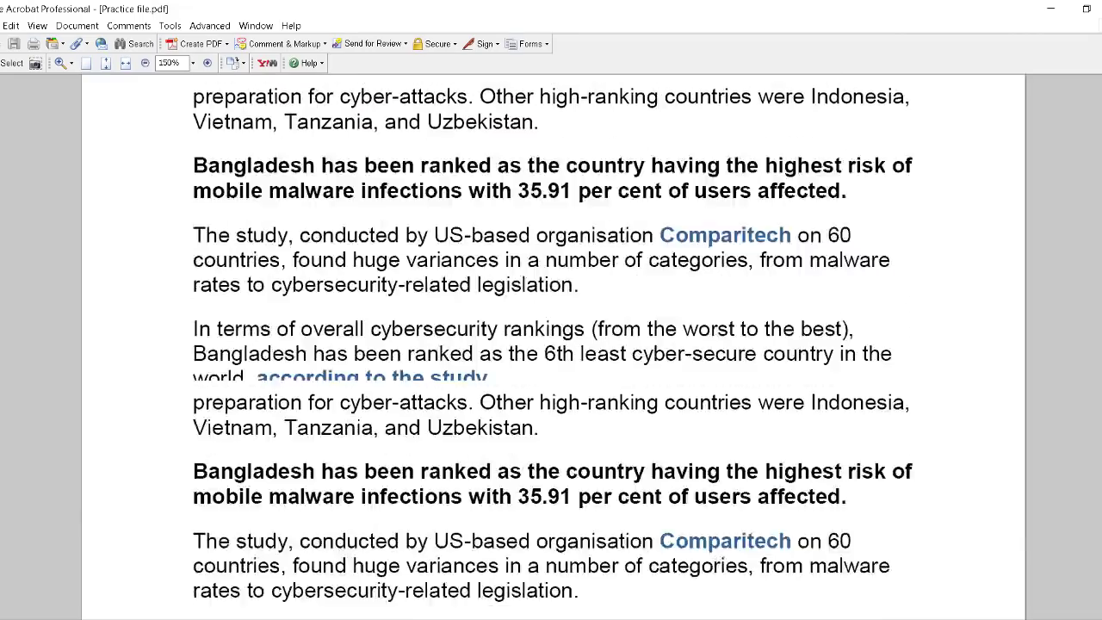
scroll(552, 344, "up", 10)
scroll(553, 345, "up", 5)
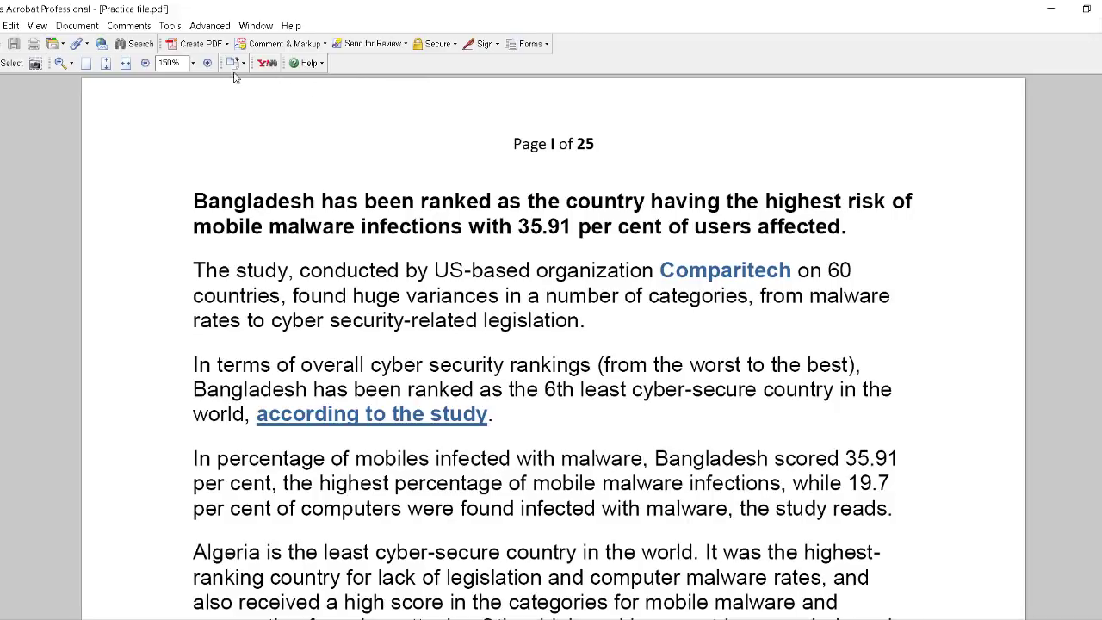
left_click(193, 63)
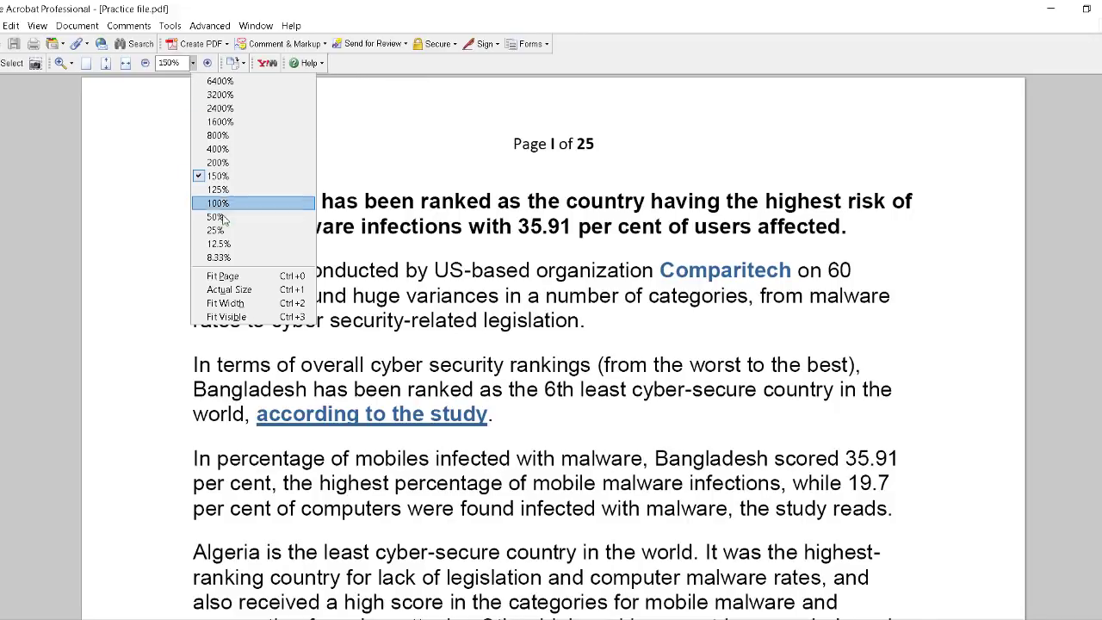
left_click(222, 231)
- Scan the pages at 25%, then zoom in to 50%
scroll(633, 276, "down", 3)
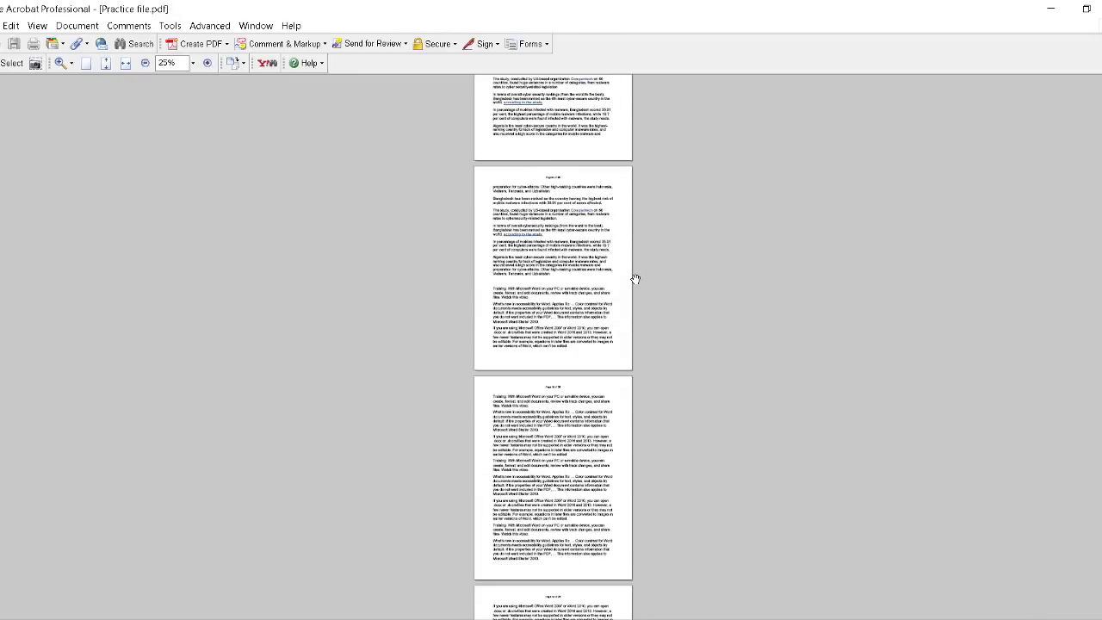
scroll(633, 276, "down", 3)
scroll(635, 287, "down", 3)
scroll(634, 287, "down", 3)
scroll(634, 286, "down", 3)
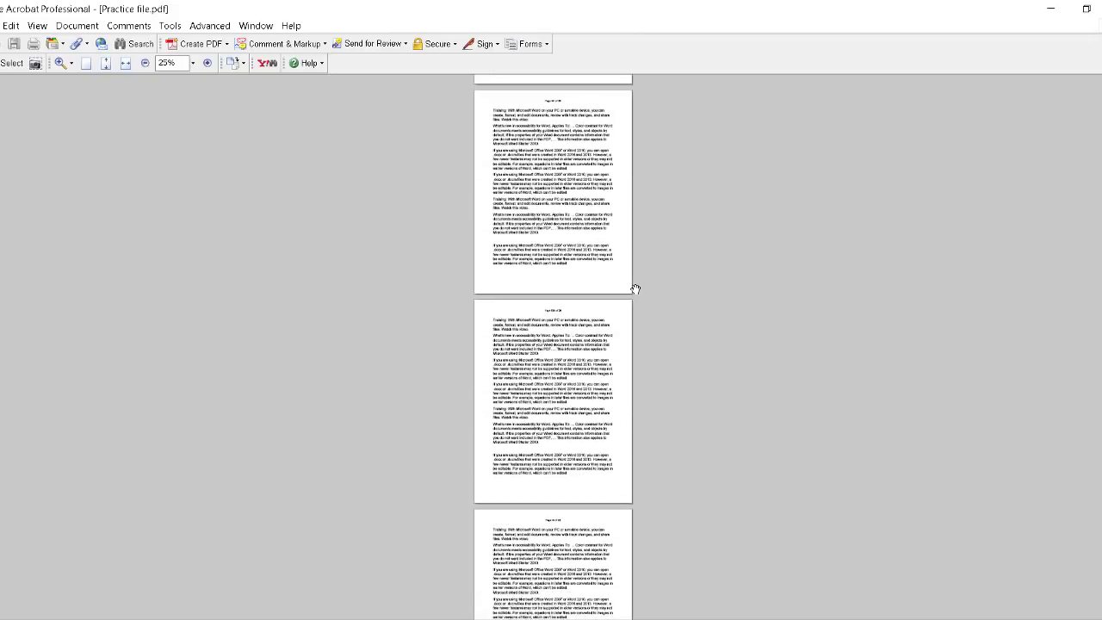
scroll(635, 287, "down", 3)
scroll(635, 287, "down", 2)
scroll(892, 255, "up", 5)
scroll(892, 255, "up", 5)
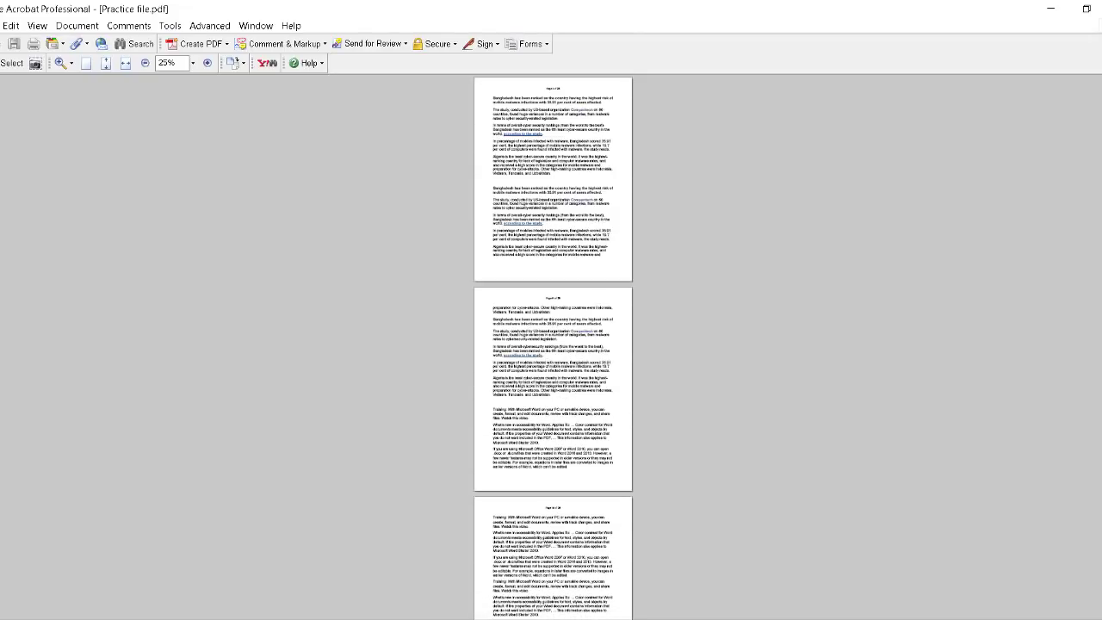
left_click(207, 63)
left_click(206, 63)
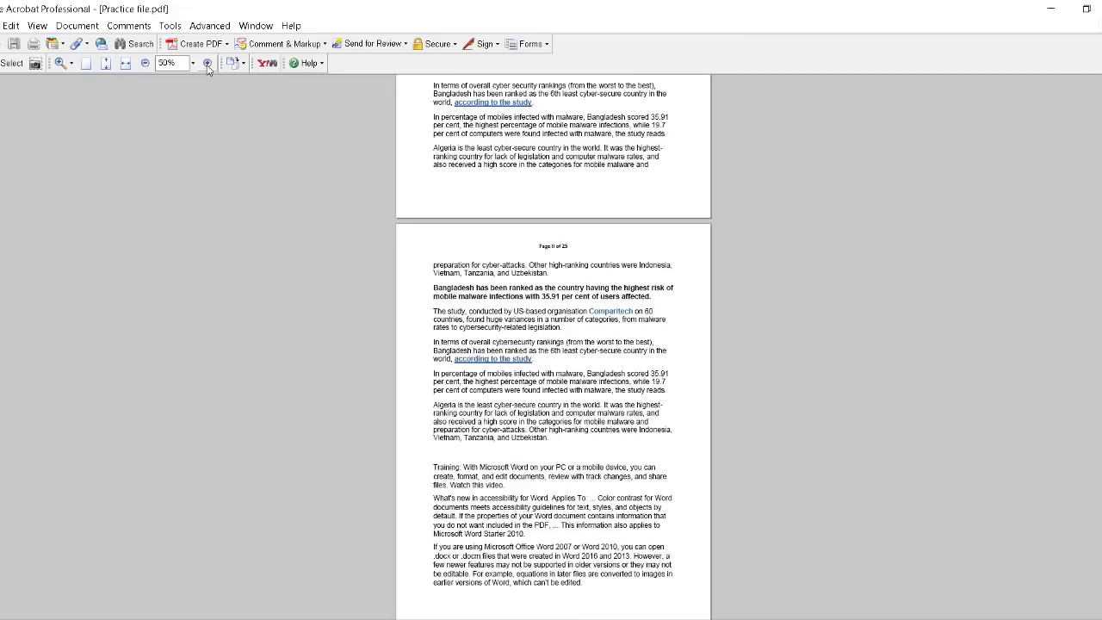
left_click(206, 63)
scroll(552, 207, "up", 1)
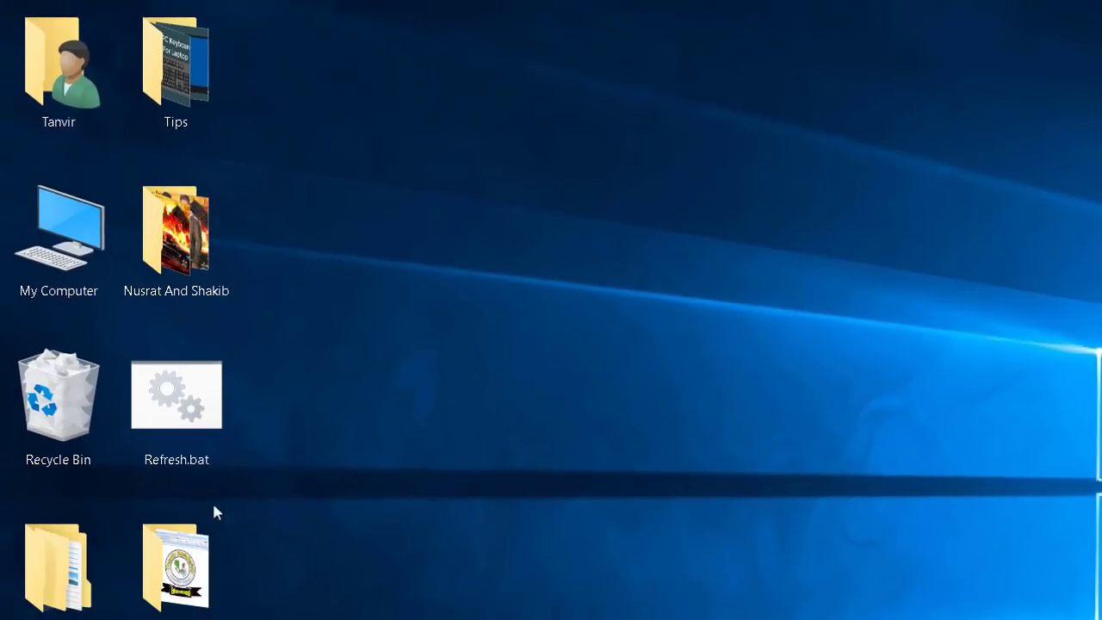
- Place Practice file.pdf mid-desktop, then launch Chrome in a maximized window
left_click_drag(910, 359, 844, 351)
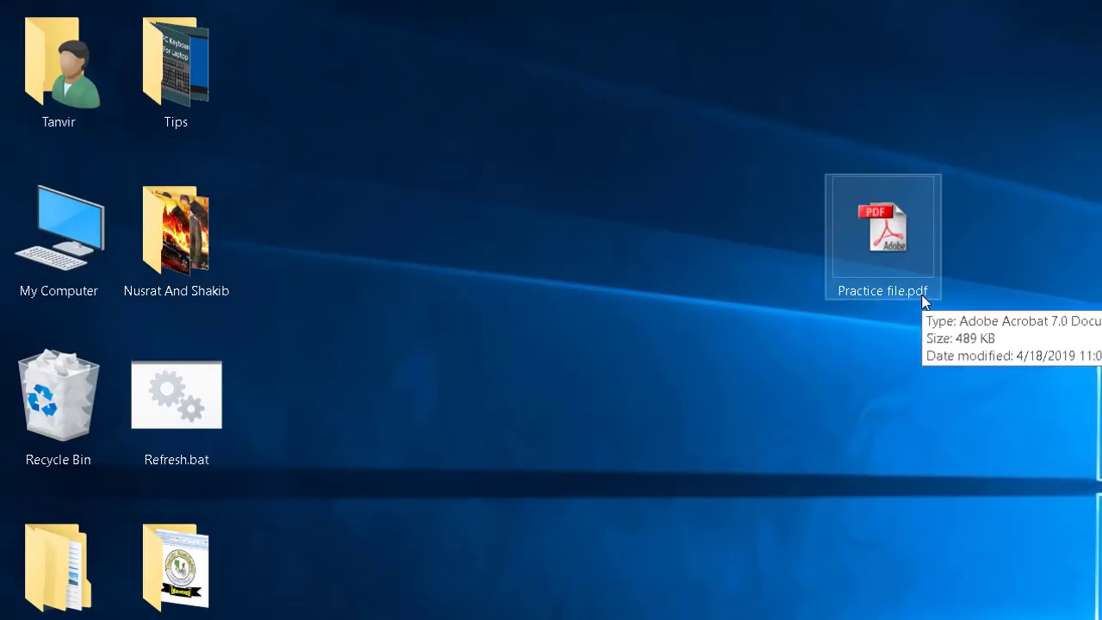
left_click(887, 267)
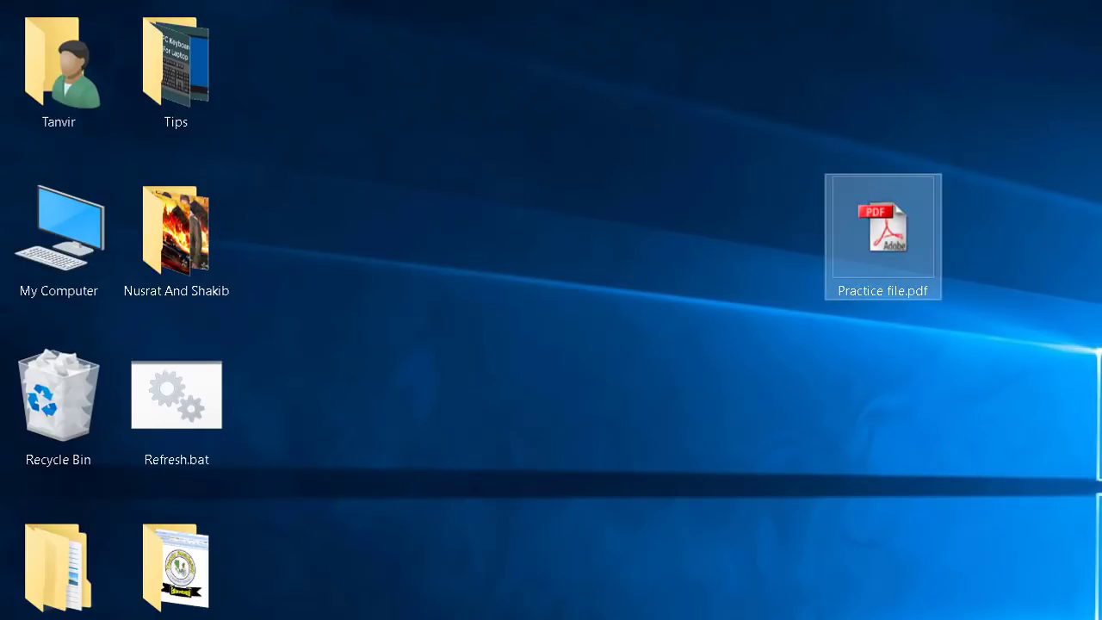
left_click(674, 616)
left_click(659, 22)
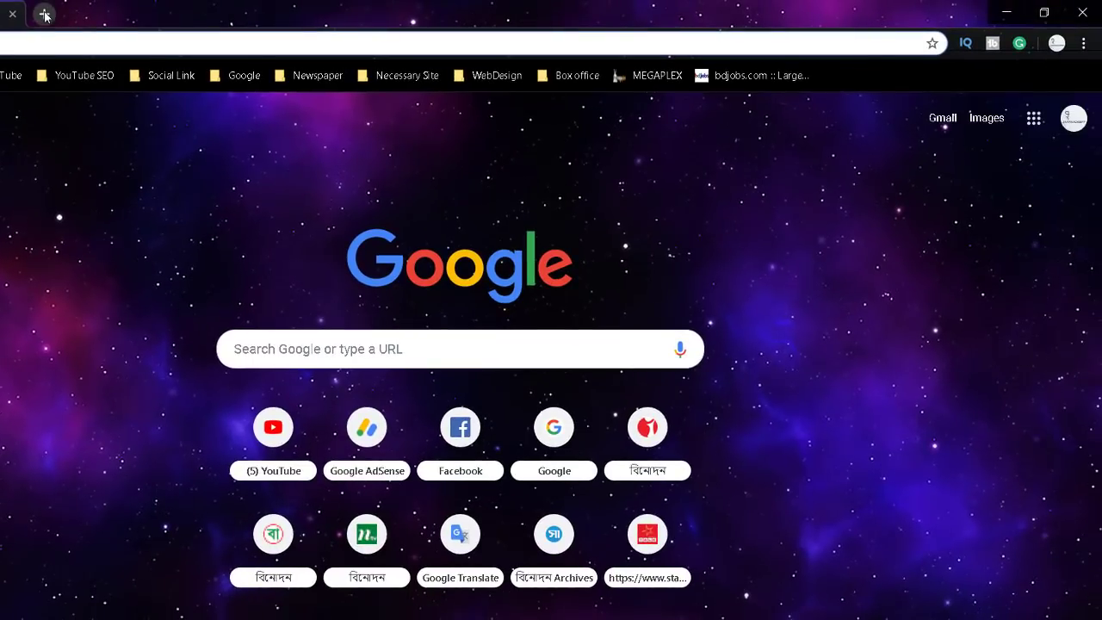
- Restore Chrome to a smaller window and shift it so the desktop shows
left_click(45, 14)
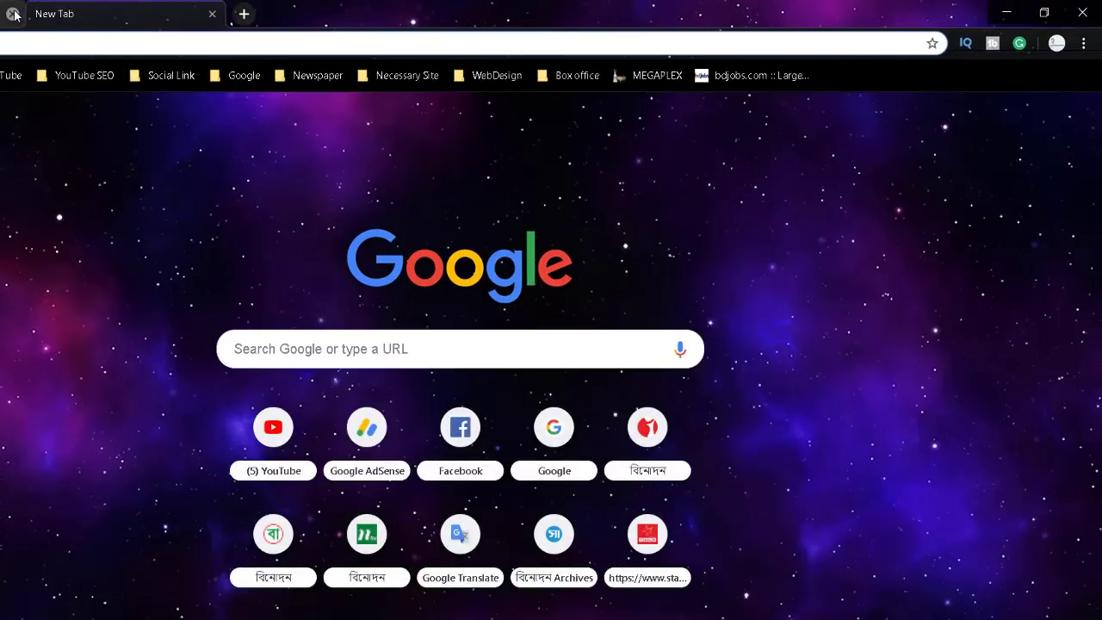
left_click(13, 13)
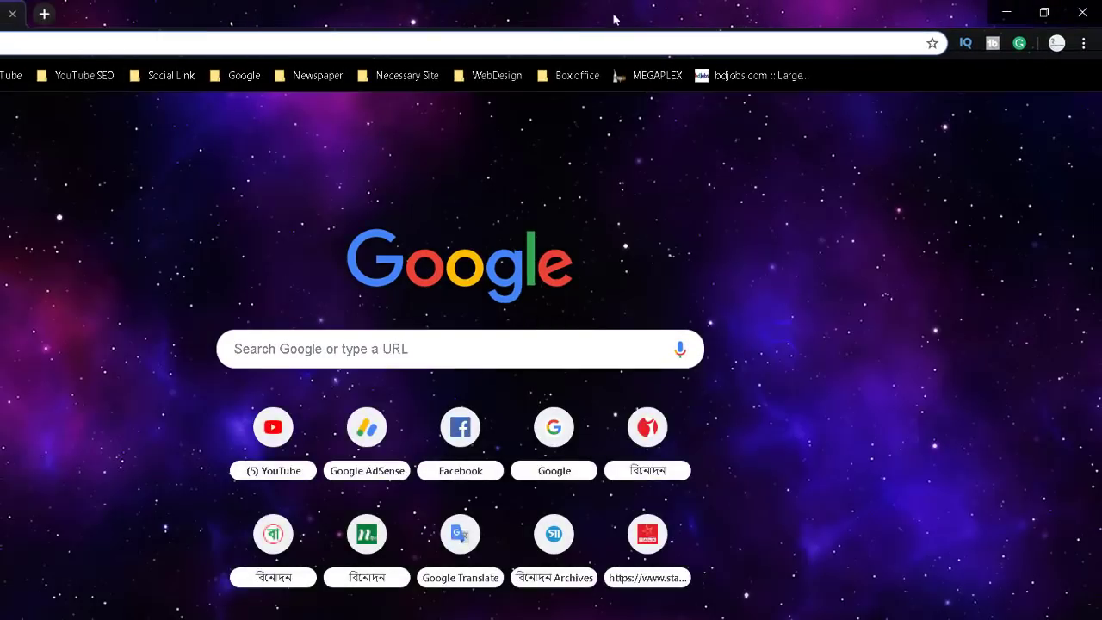
left_click(1048, 12)
left_click_drag(862, 36, 855, 59)
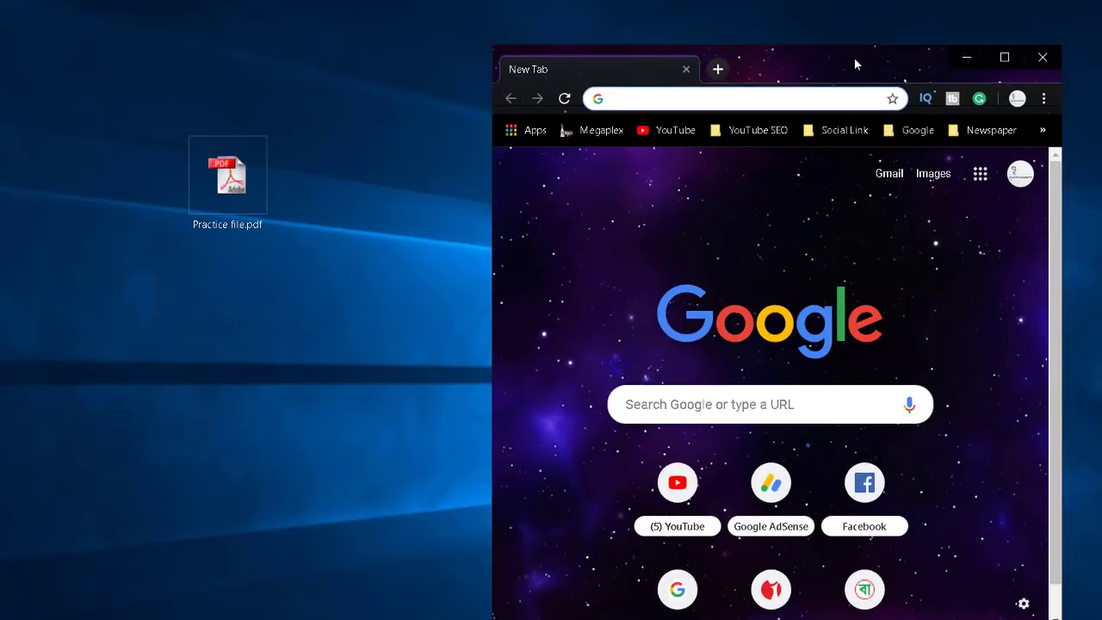
- Drag the Practice file.pdf desktop icon into the Chrome window
left_click_drag(236, 189, 235, 320)
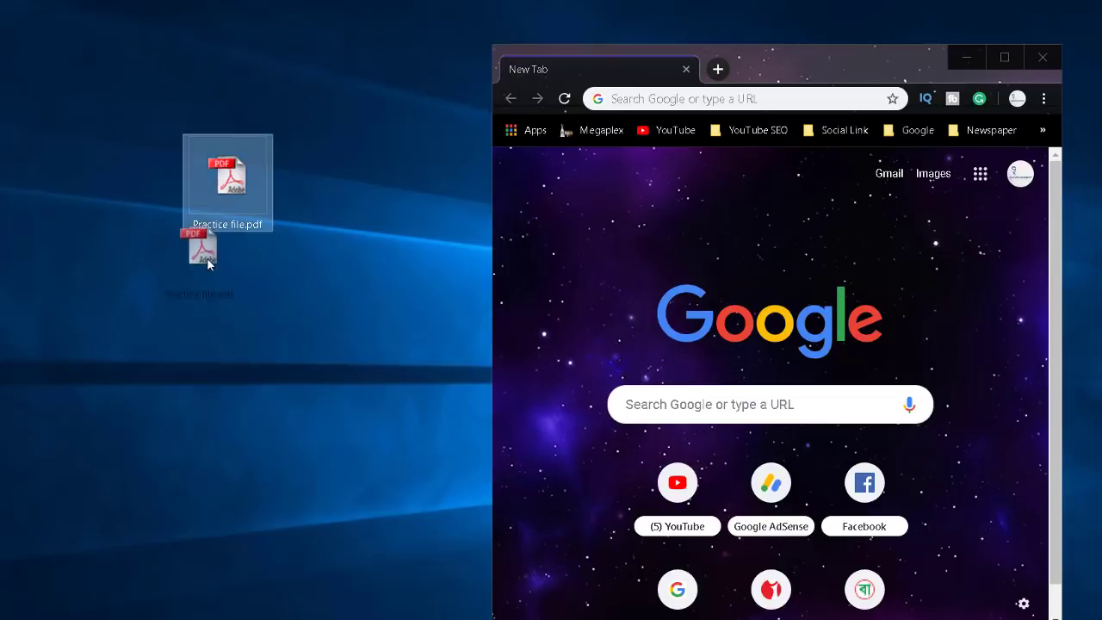
left_click(319, 346)
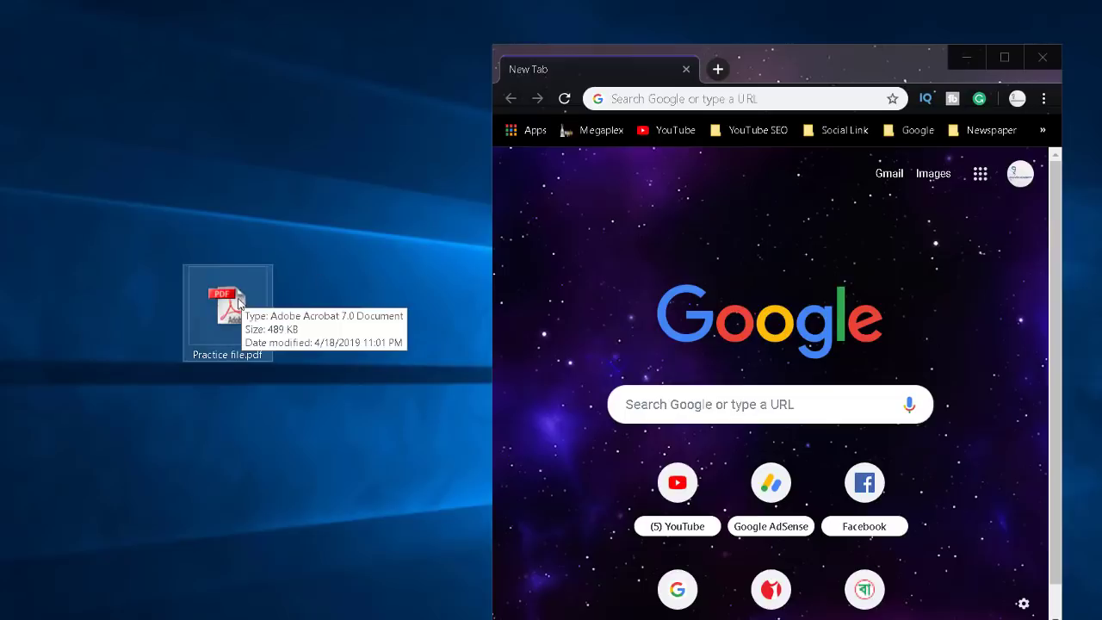
mouse_move(264, 328)
left_mouse_down()
mouse_move(729, 75)
mouse_move(736, 86)
left_mouse_up()
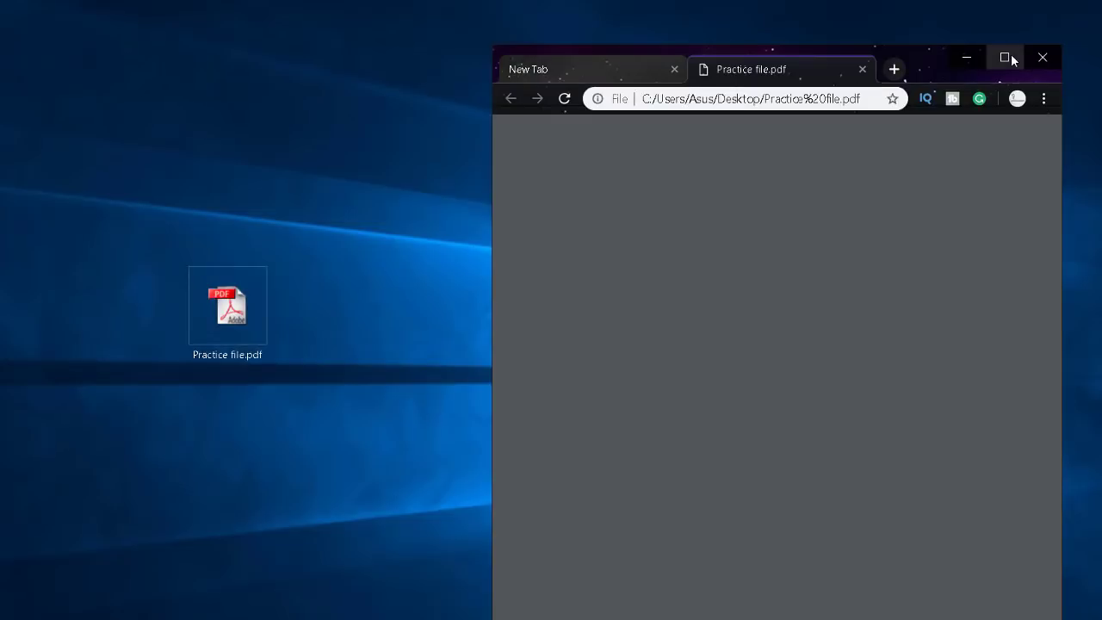
- Load Practice file.pdf in a Chrome tab, scroll through its pages, and return to page 1
left_click(1005, 57)
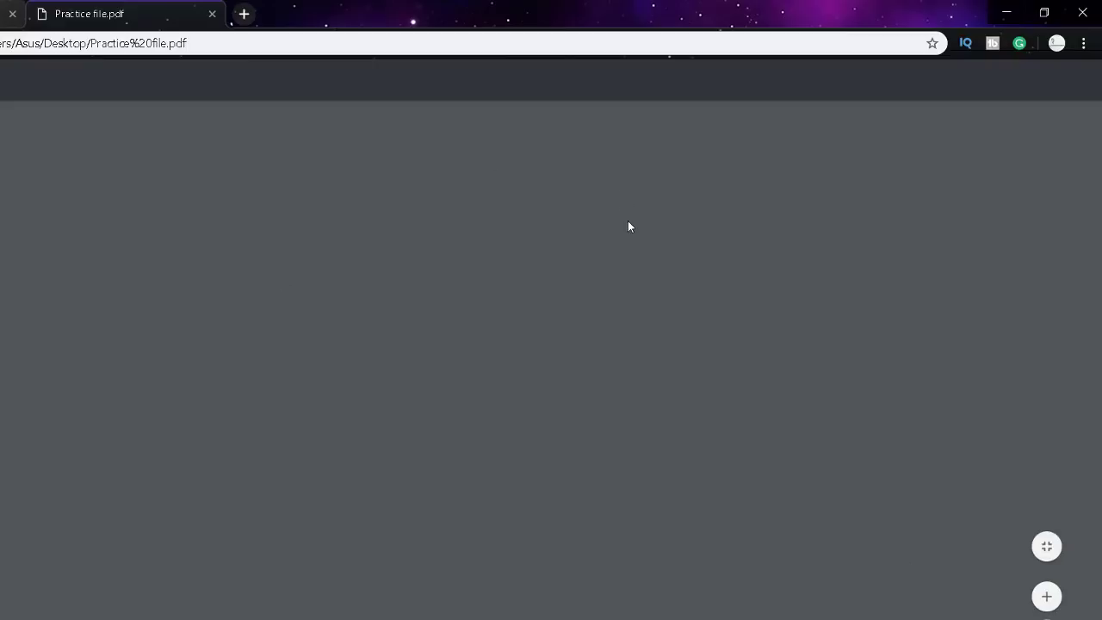
scroll(923, 347, "down", 5)
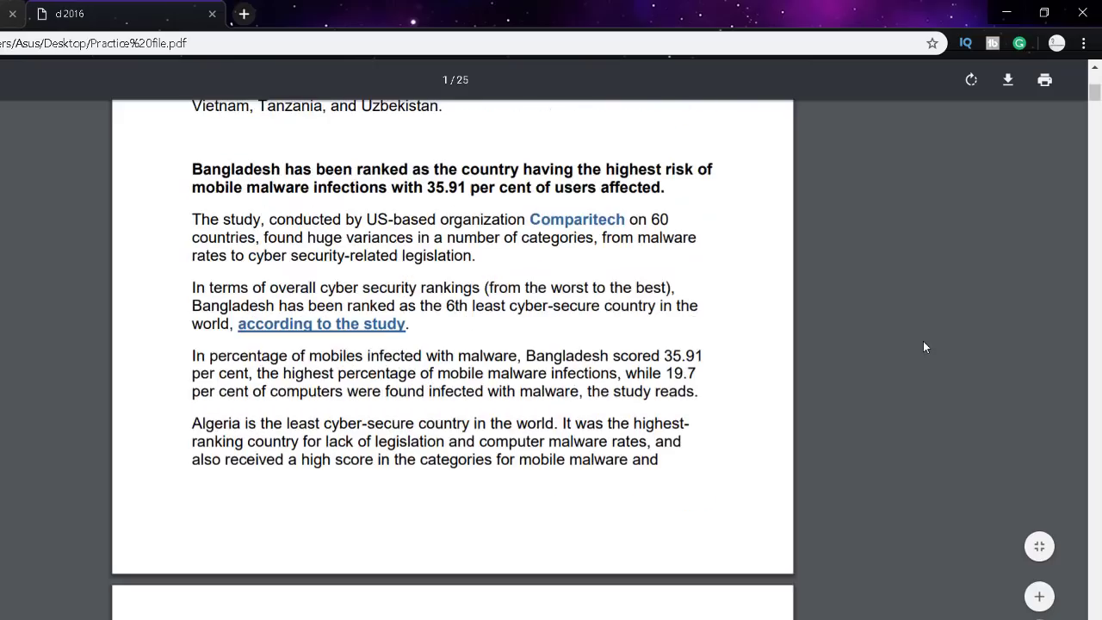
scroll(1009, 275, "down", 1)
scroll(1009, 278, "down", 5)
scroll(1010, 281, "down", 6)
scroll(1010, 282, "down", 5)
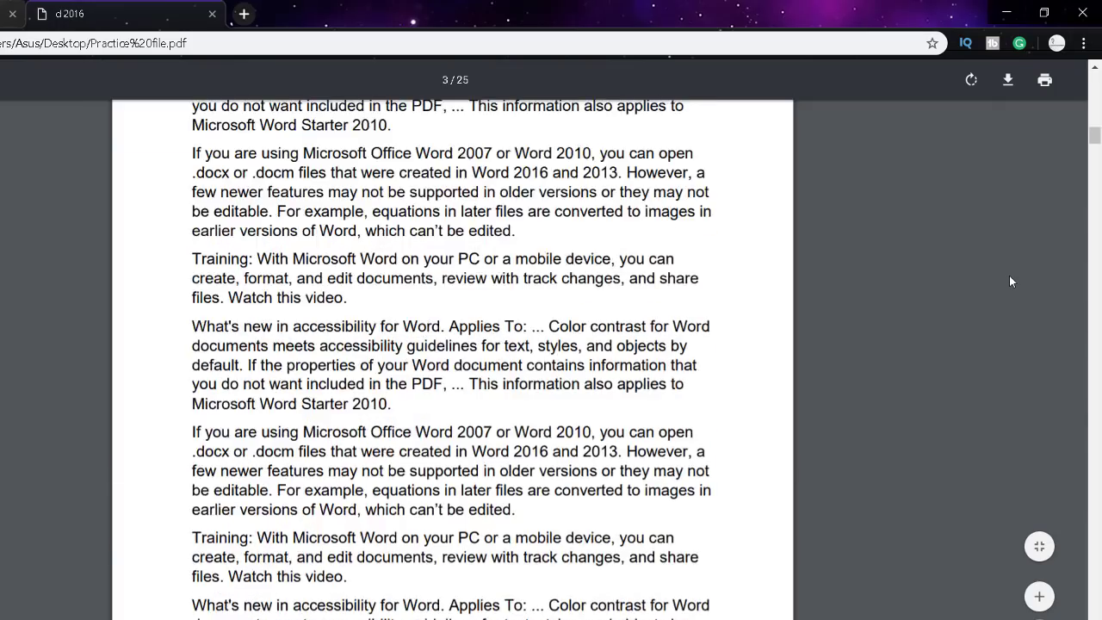
scroll(1010, 282, "down", 5)
scroll(1011, 282, "down", 5)
scroll(1011, 282, "down", 5)
scroll(1007, 278, "down", 5)
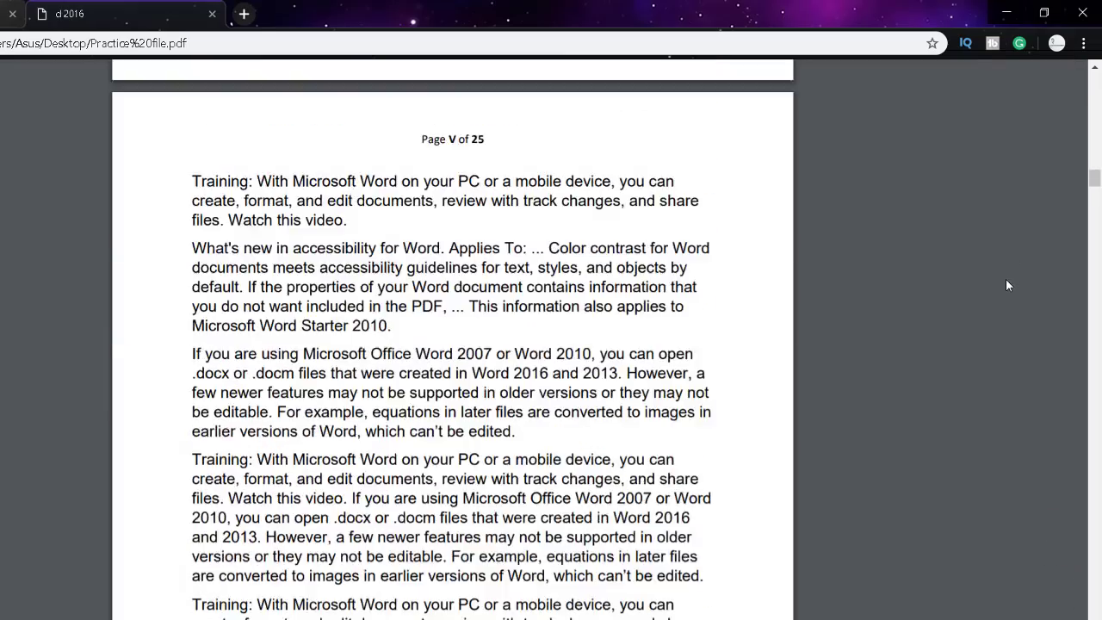
scroll(1005, 279, "down", 5)
scroll(1003, 284, "down", 5)
scroll(1003, 284, "down", 3)
scroll(1001, 285, "down", 4)
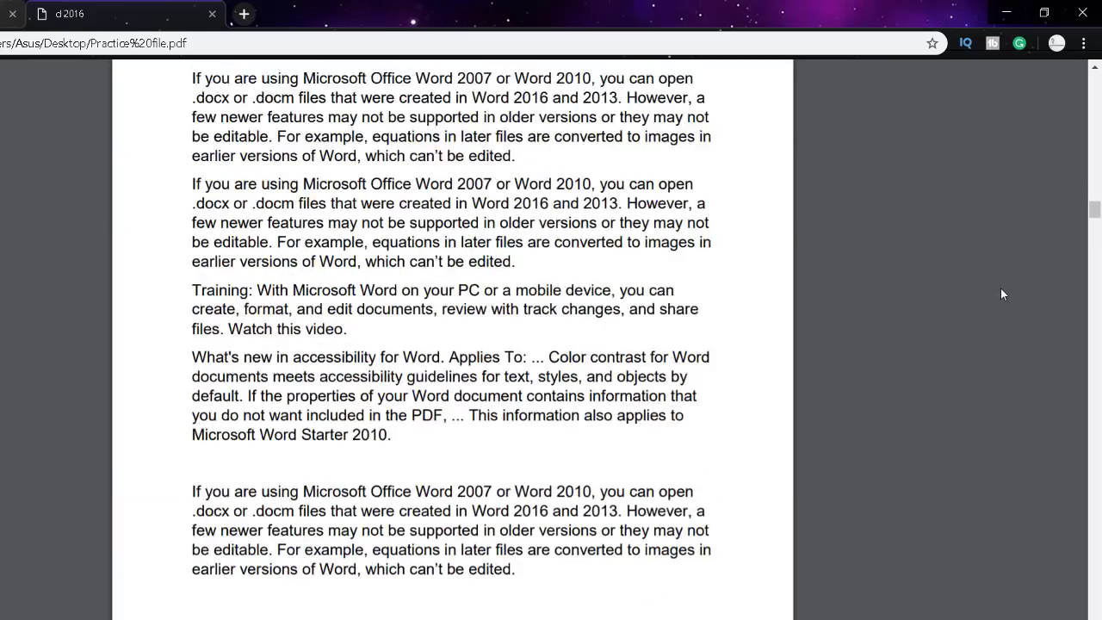
key("Home")
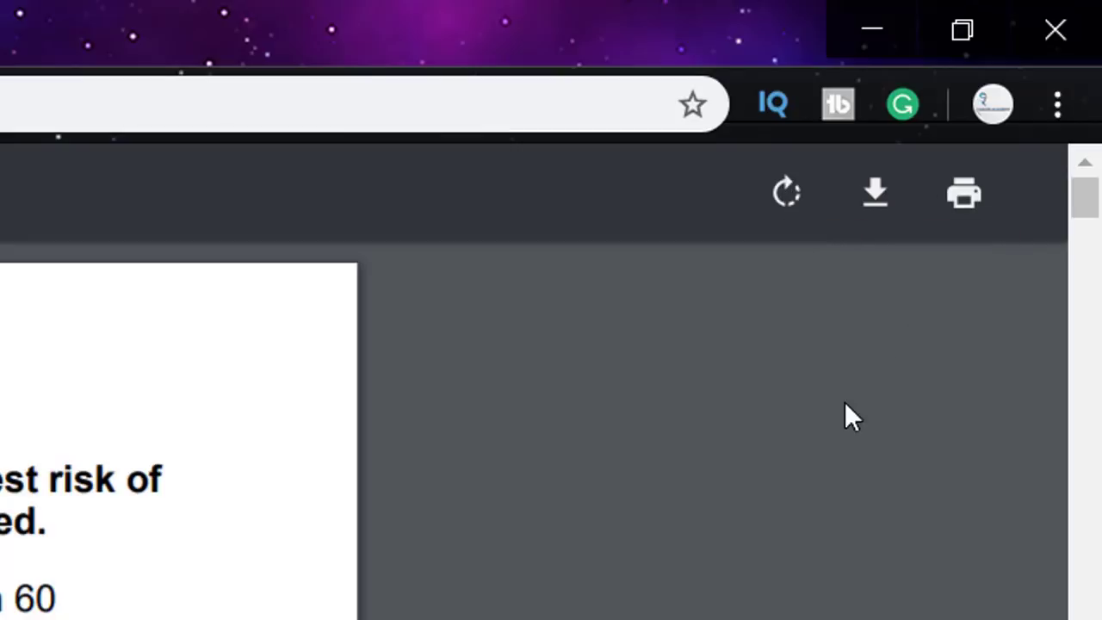
- Open the Print dialog for Practice file.pdf from Chrome's PDF viewer toolbar
left_click(969, 203)
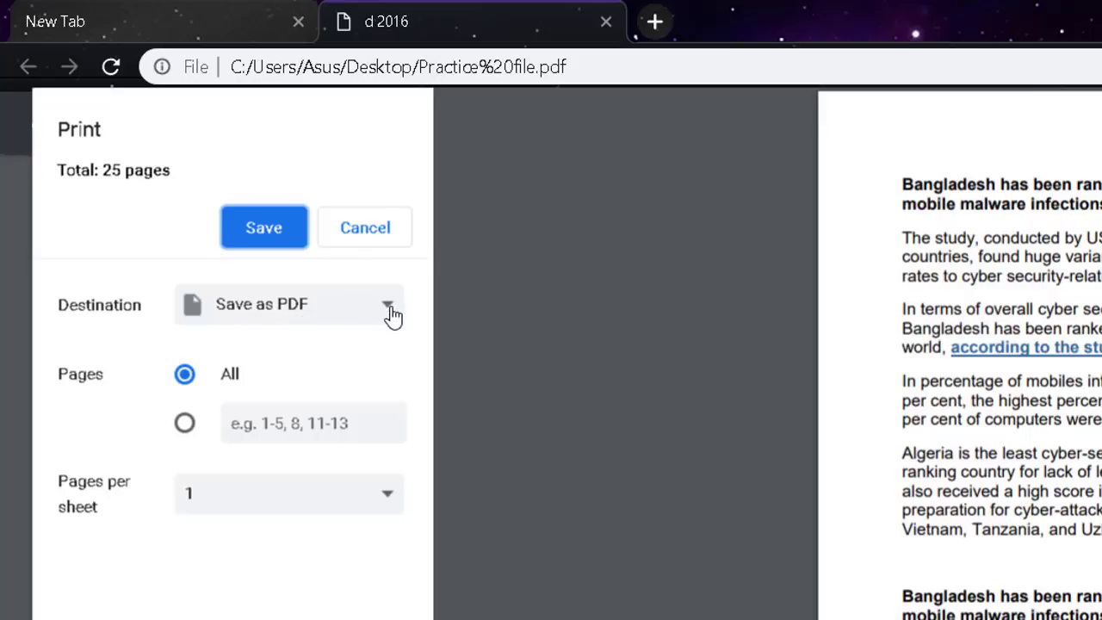
- Switch Destination to Microsoft Print to PDF and back to Save as PDF, then select Custom pages
left_click(389, 311)
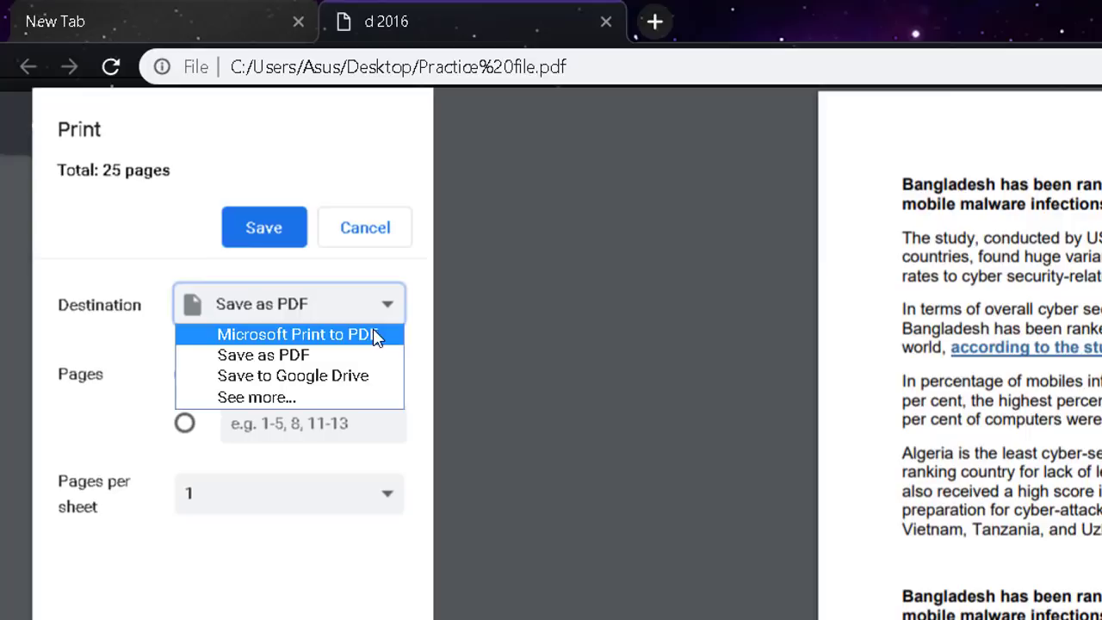
left_click(354, 336)
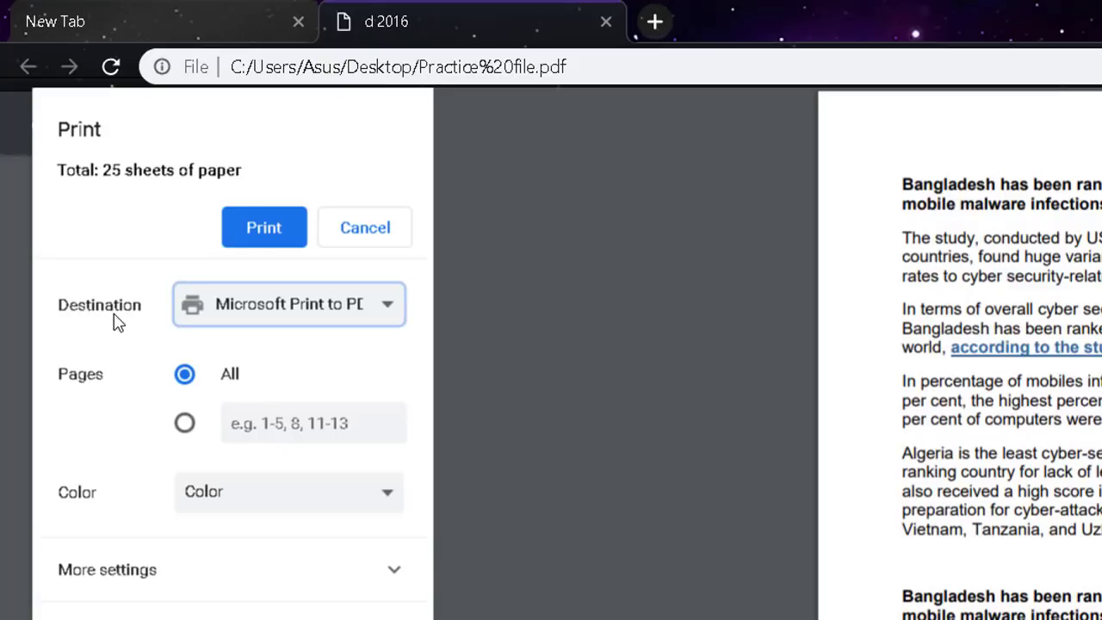
left_click(389, 312)
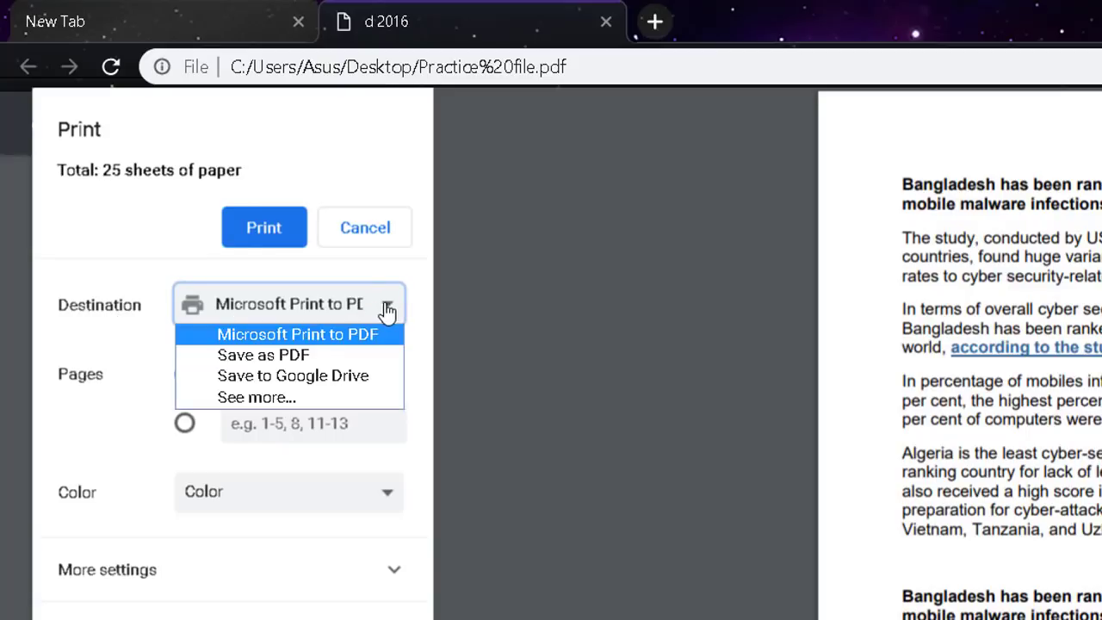
left_click(299, 357)
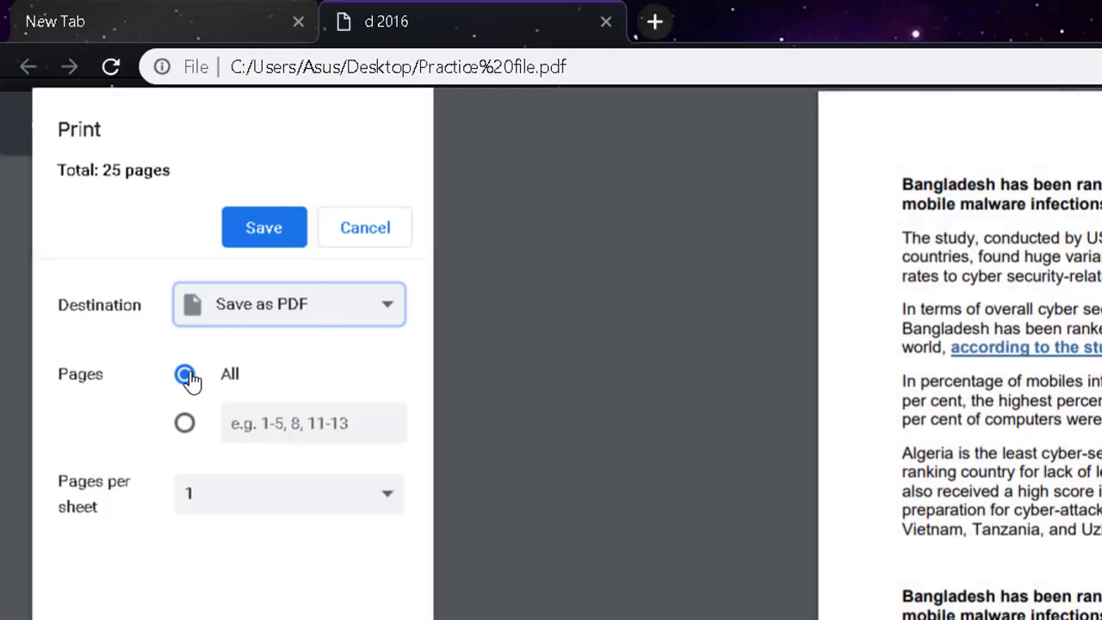
left_click(185, 426)
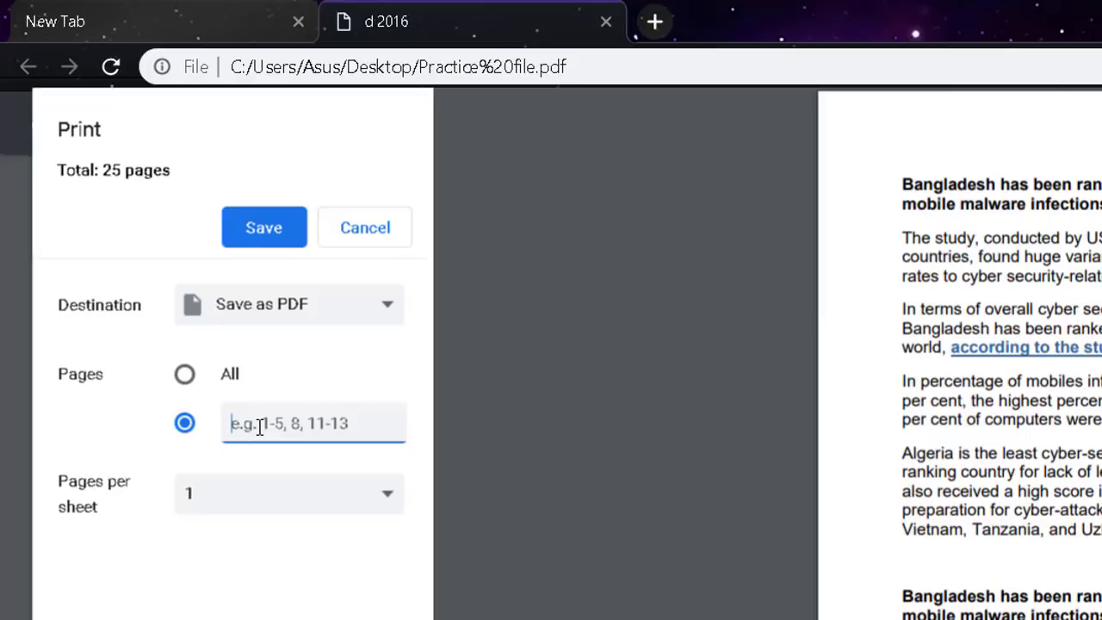
- Set the page range to 8 with 1 page per sheet and save
type("8")
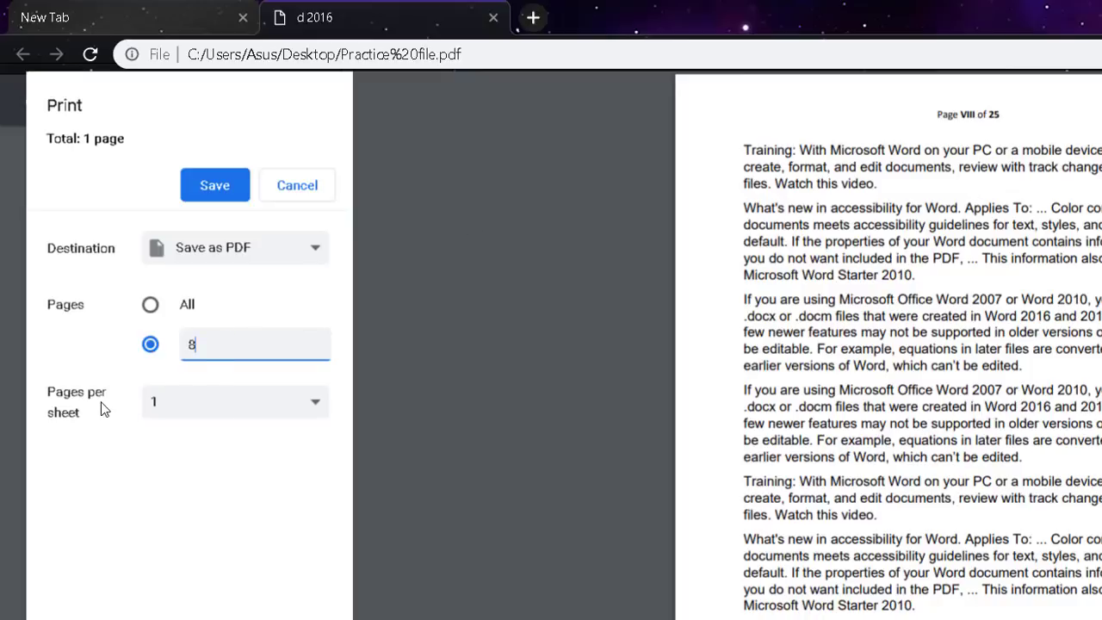
left_click(183, 414)
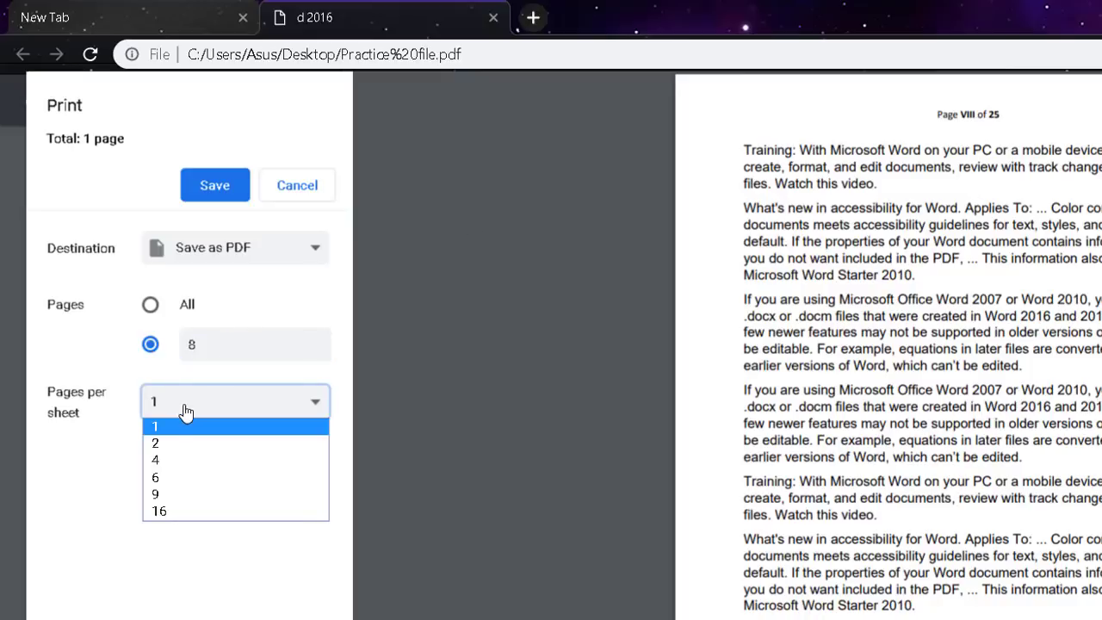
left_click(184, 408)
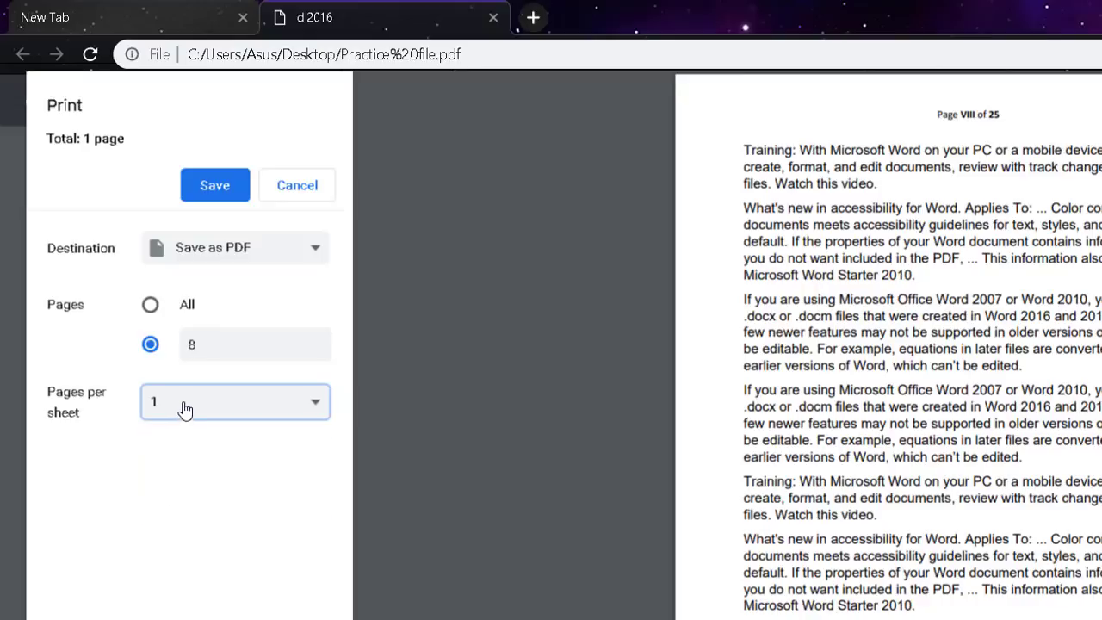
left_click(214, 345)
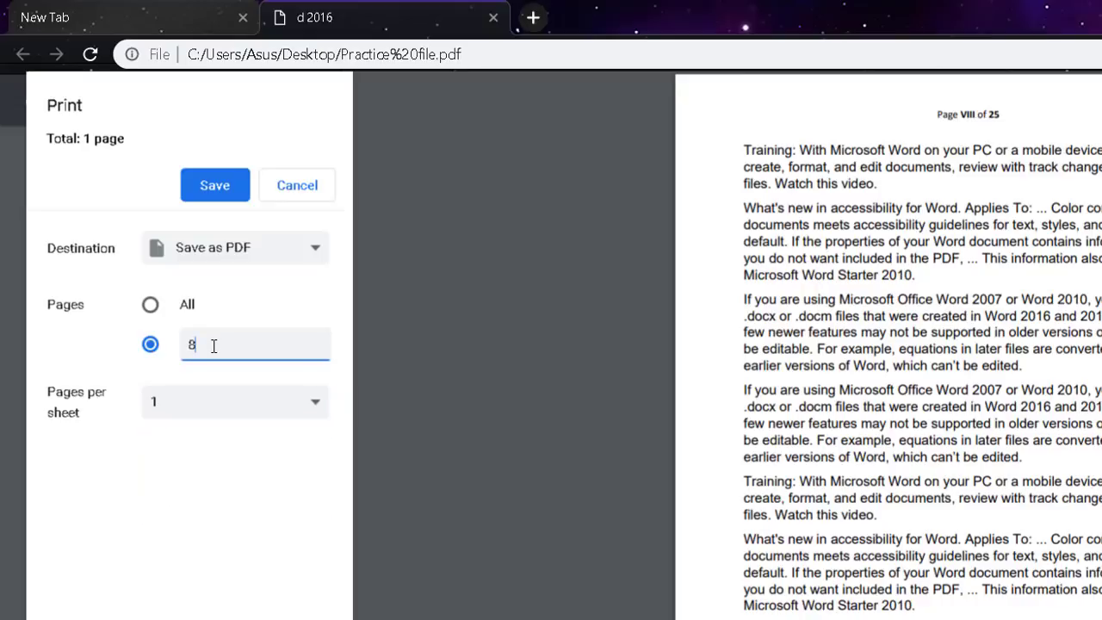
left_click(225, 190)
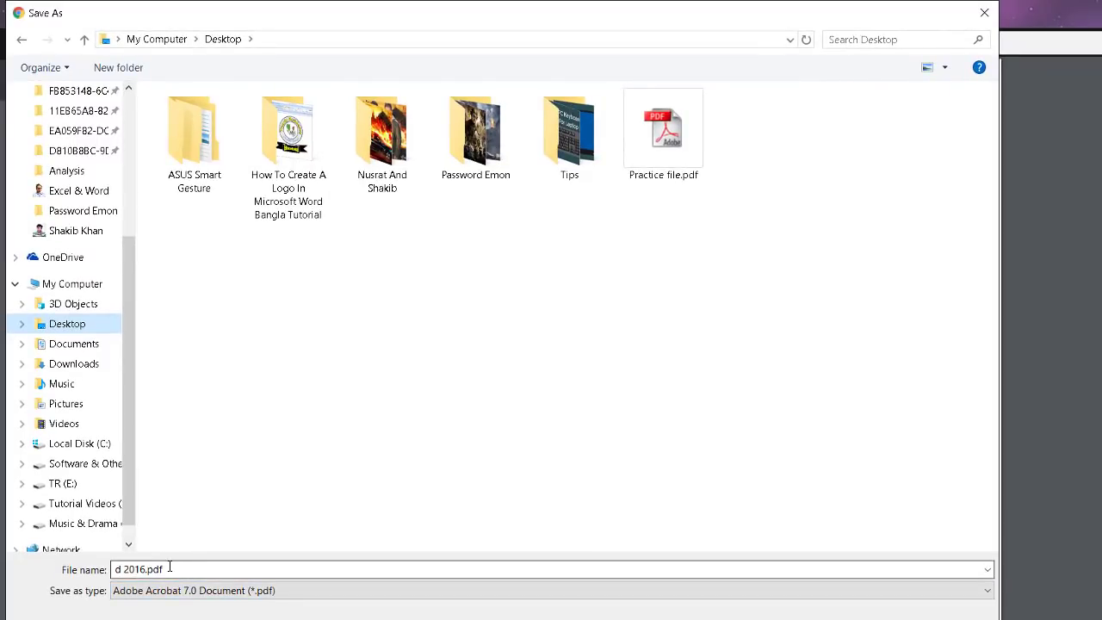
- Save page 8 as d 2016.pdf on the Desktop, move it beside Practice file.pdf, and open it
left_click(170, 567)
left_click(169, 568)
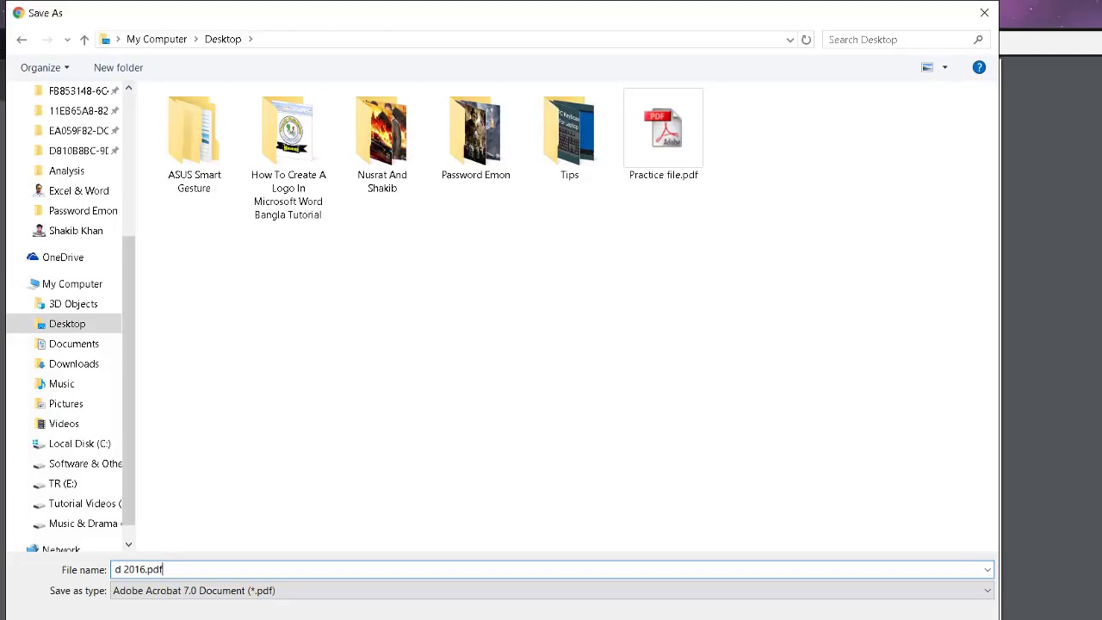
key("Return")
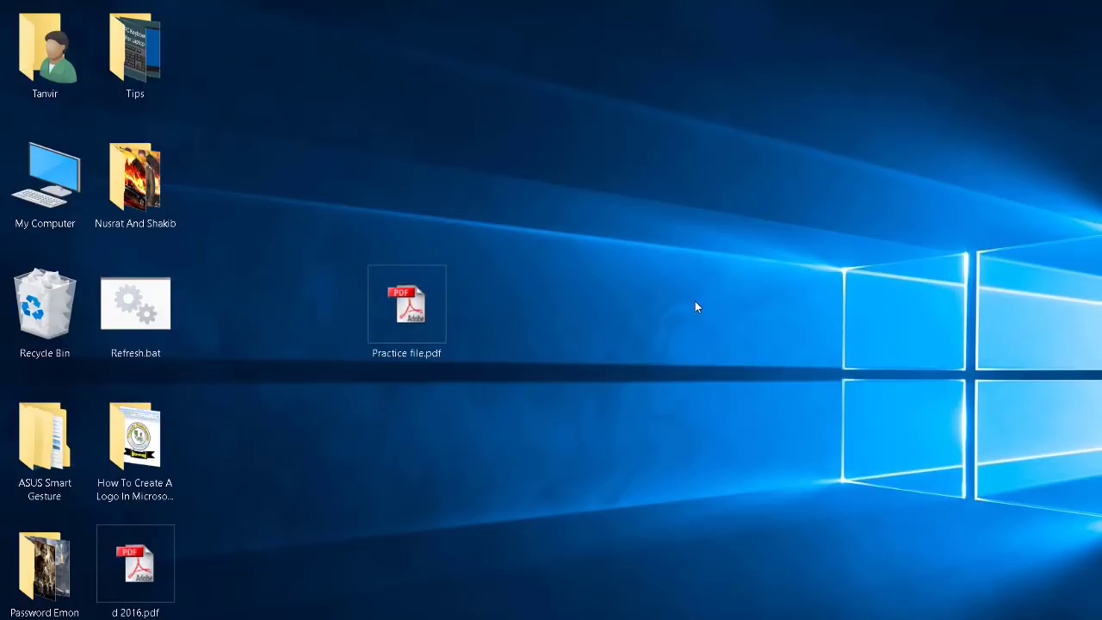
left_click_drag(129, 594, 680, 339)
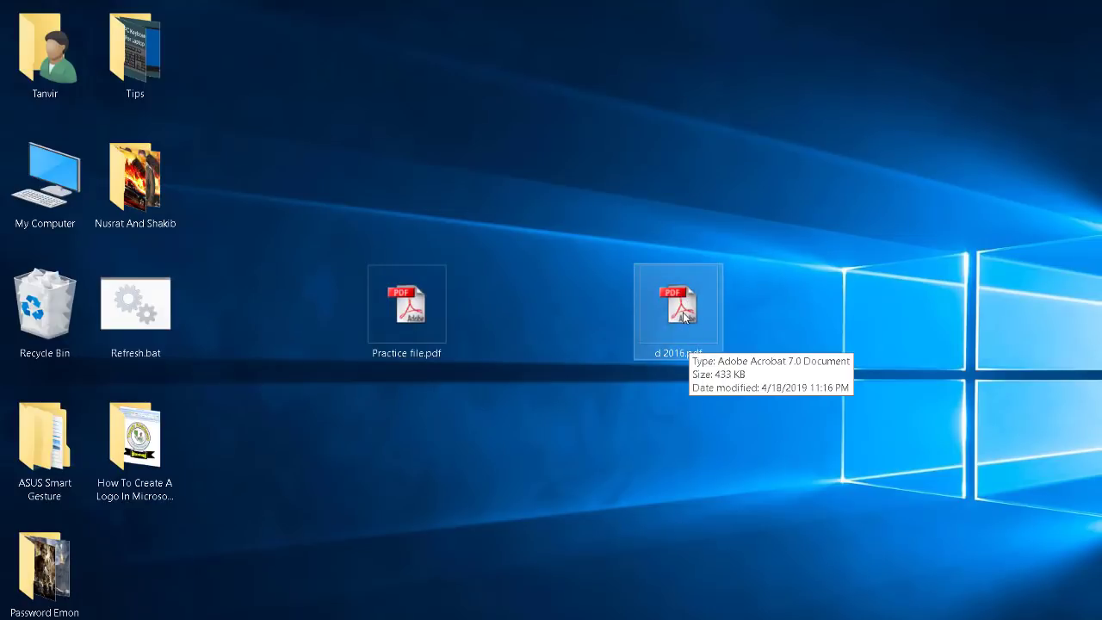
double_click(682, 312)
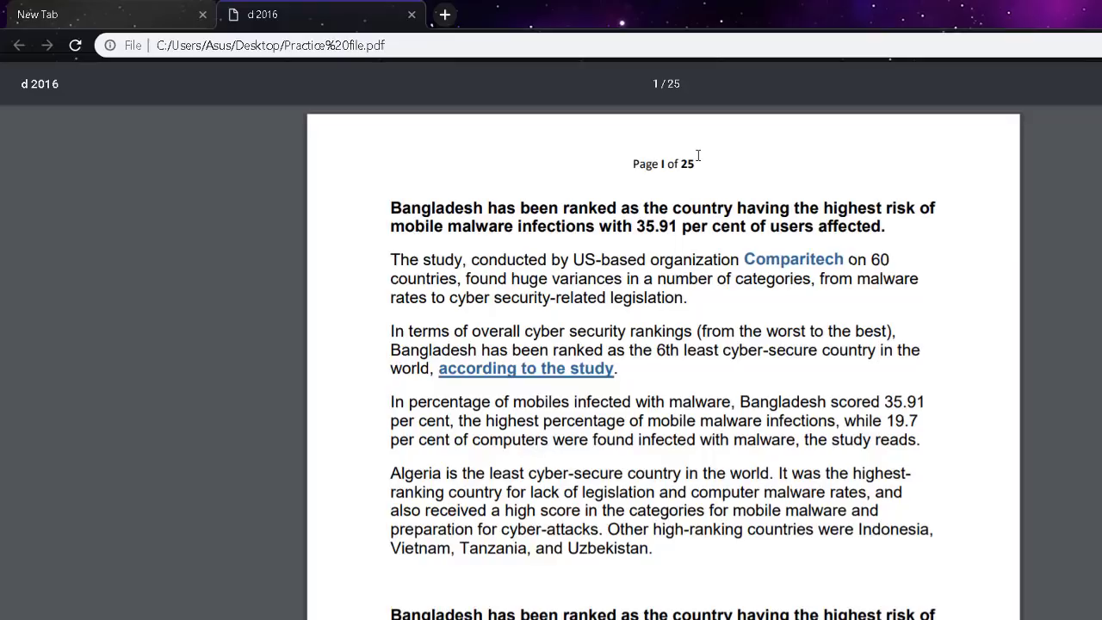
- Open Chrome's print dialog for Practice file.pdf, set to Save as PDF for all 25 pages
scroll(798, 251, "down", 2)
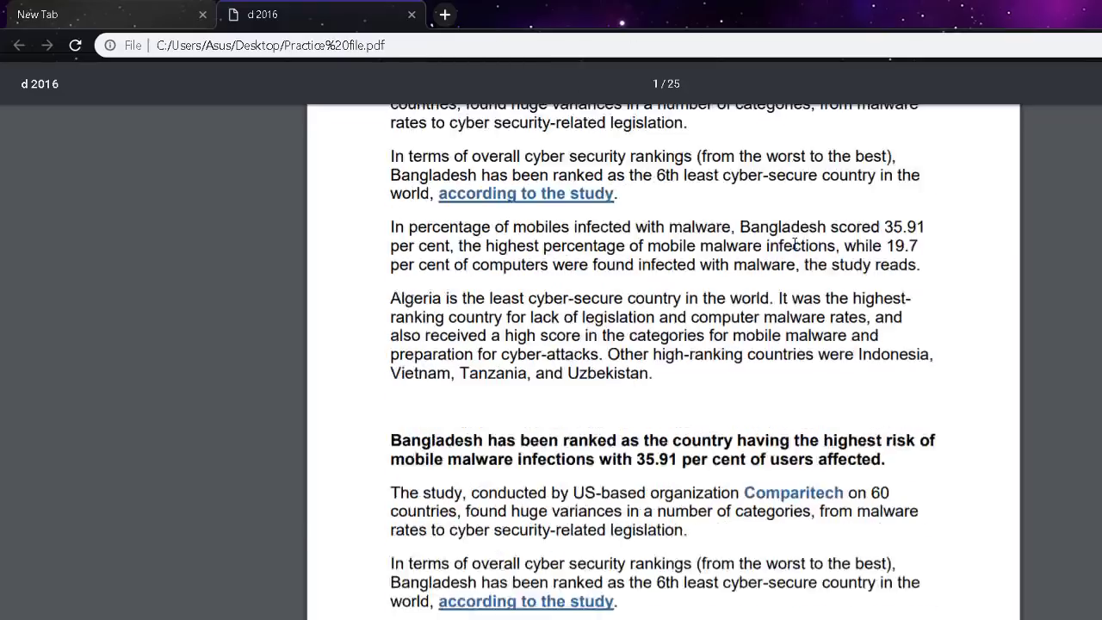
scroll(799, 251, "down", 4)
scroll(798, 251, "down", 4)
scroll(801, 252, "down", 4)
scroll(800, 253, "up", 5)
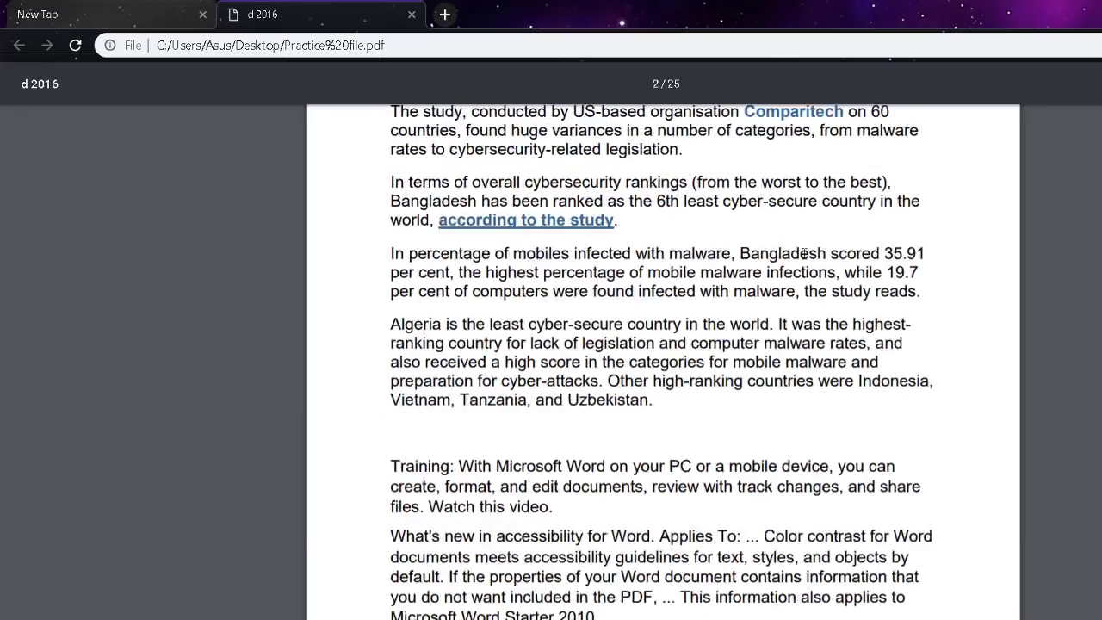
scroll(802, 253, "up", 3)
scroll(805, 253, "down", 5)
scroll(805, 253, "down", 4)
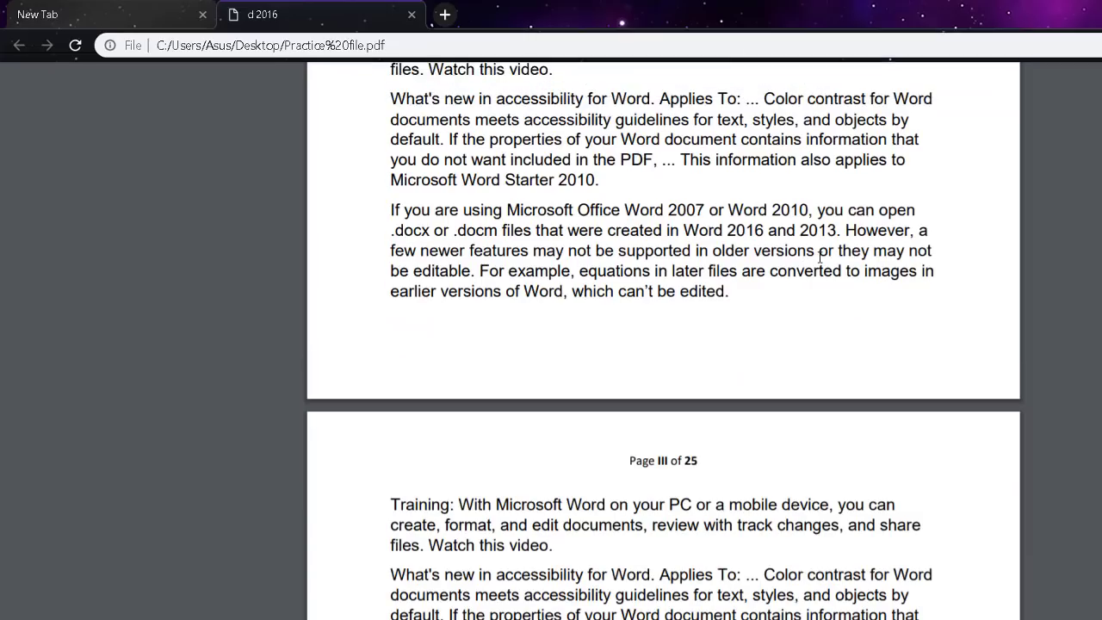
scroll(820, 256, "up", 4)
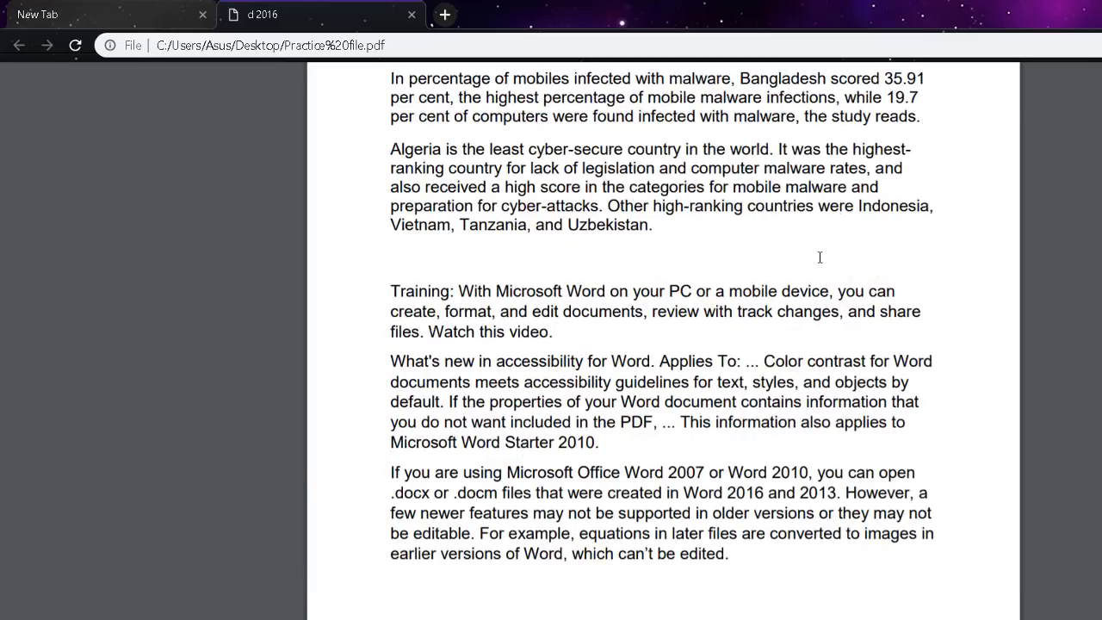
scroll(820, 256, "up", 4)
scroll(819, 256, "up", 4)
scroll(819, 255, "up", 3)
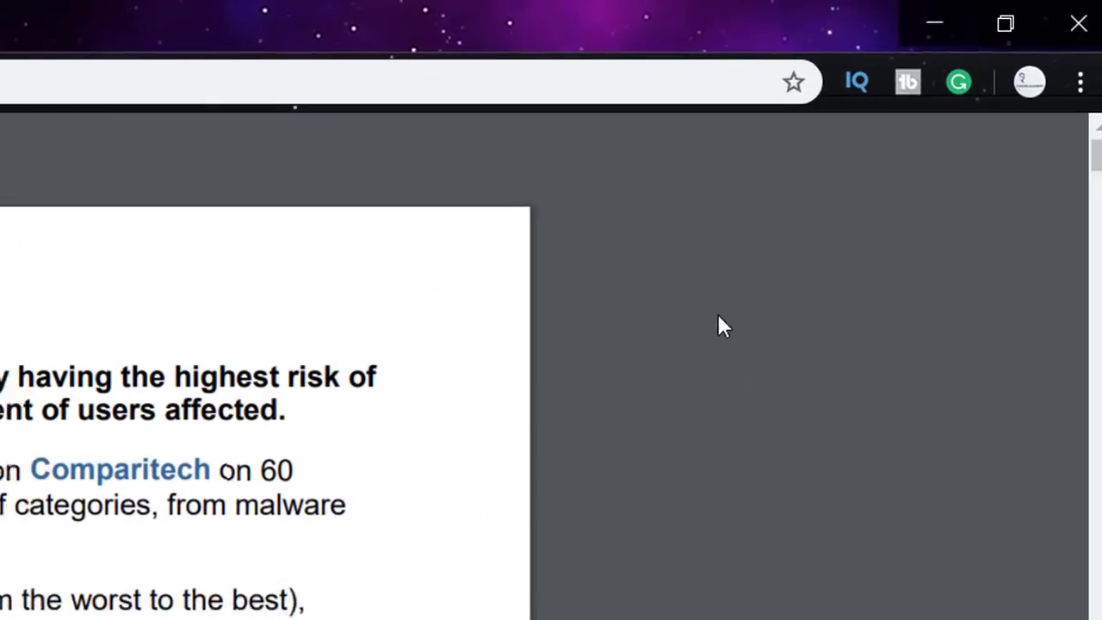
mouse_move(922, 161)
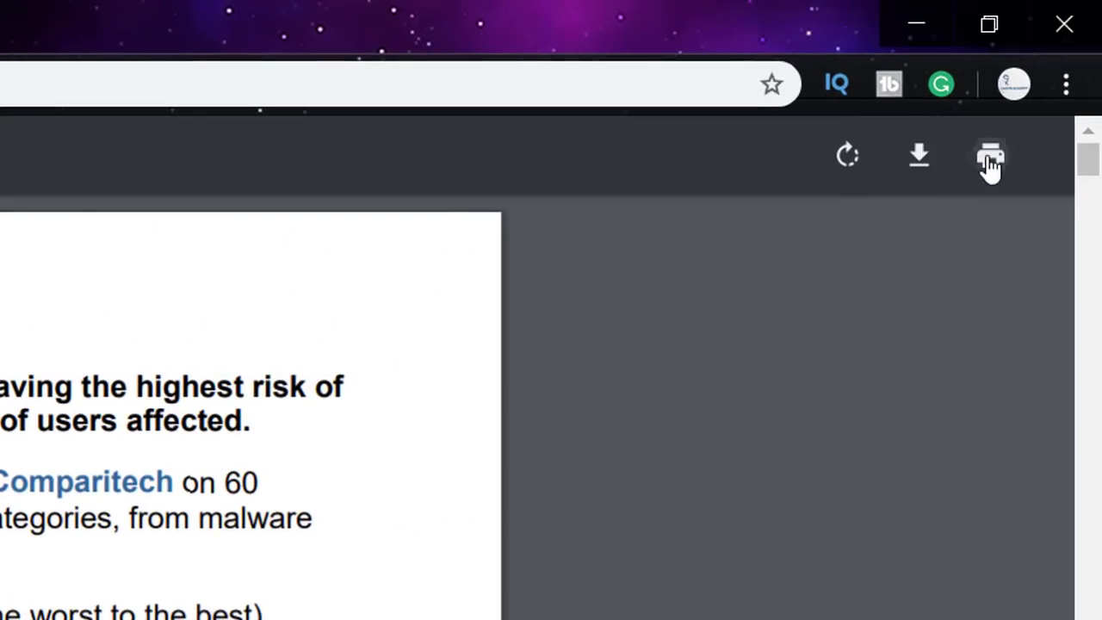
left_click(990, 156)
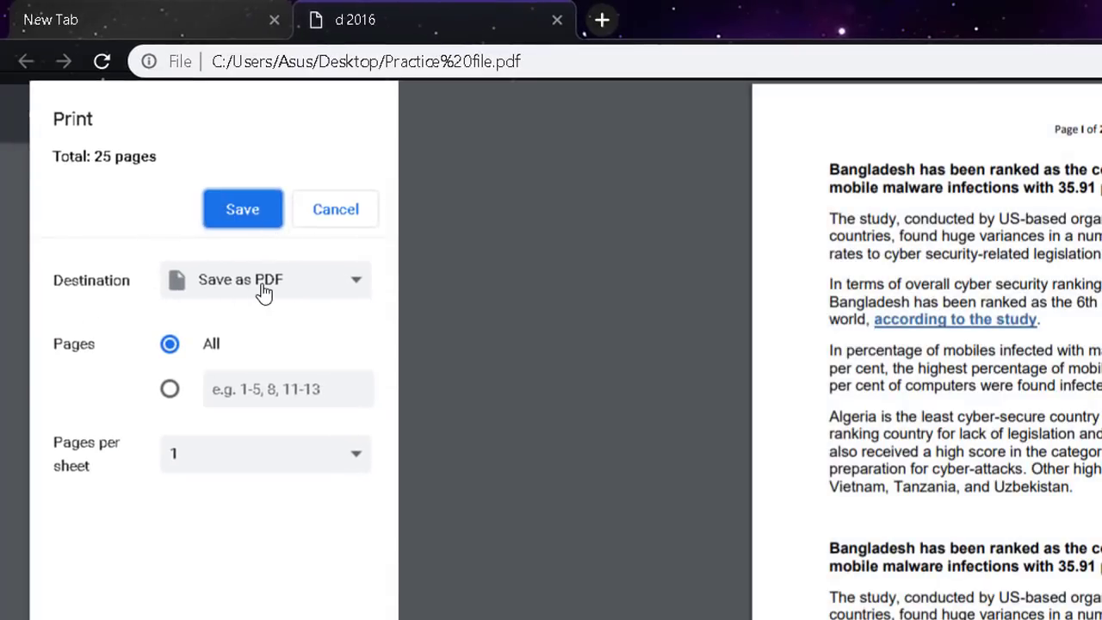
- Keep Save as PDF, limit the pages to 8-12, and bring up the Save As window
left_click(263, 290)
left_click(252, 332)
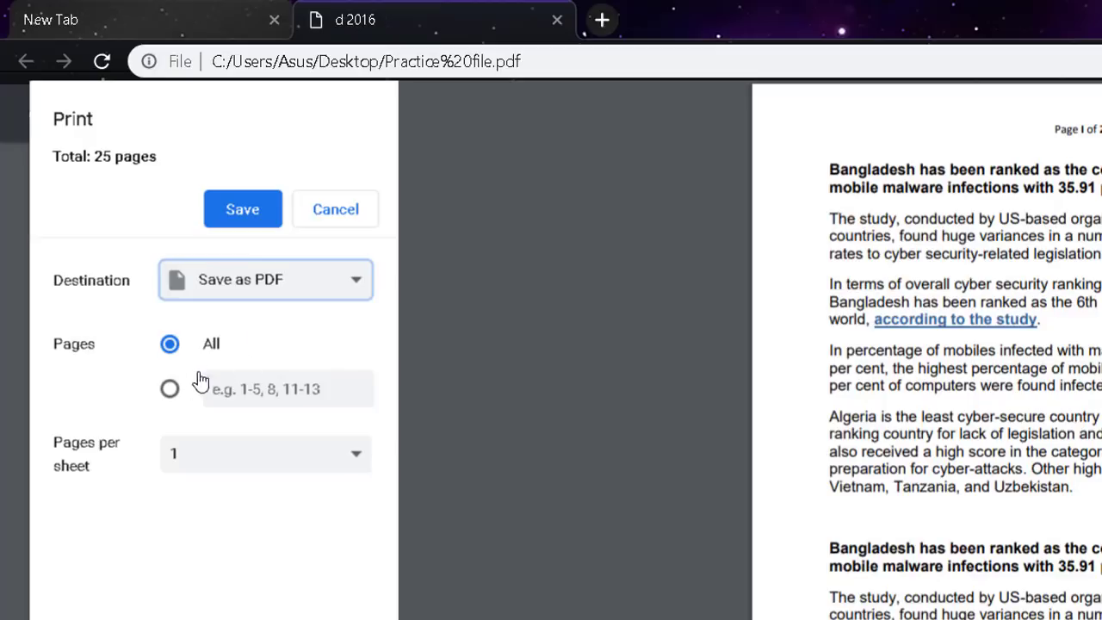
left_click(170, 388)
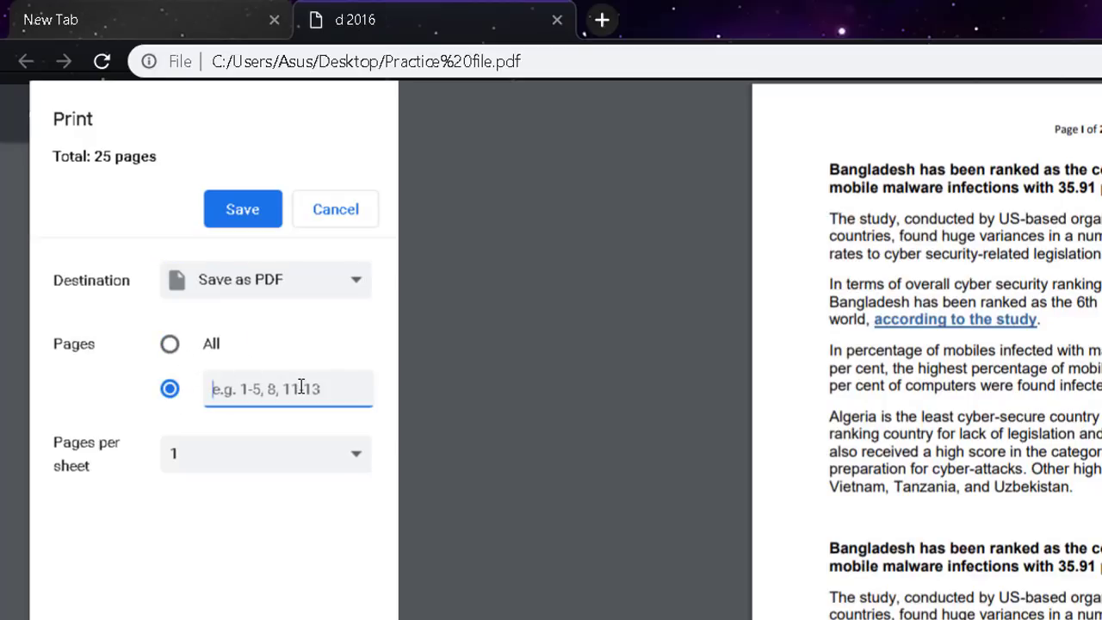
type("8")
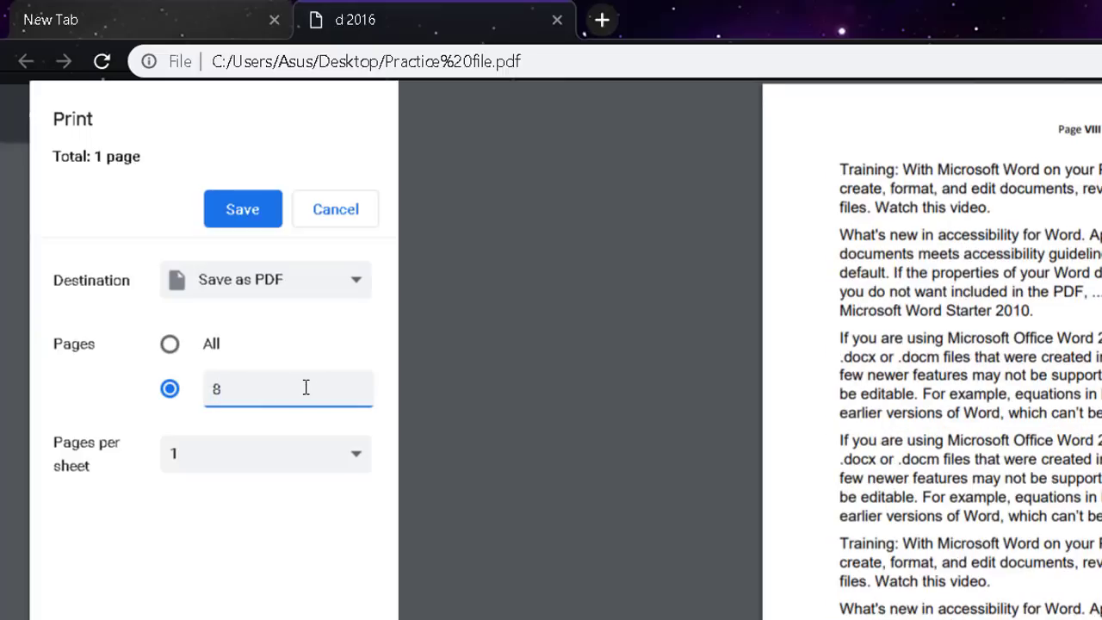
type("-12")
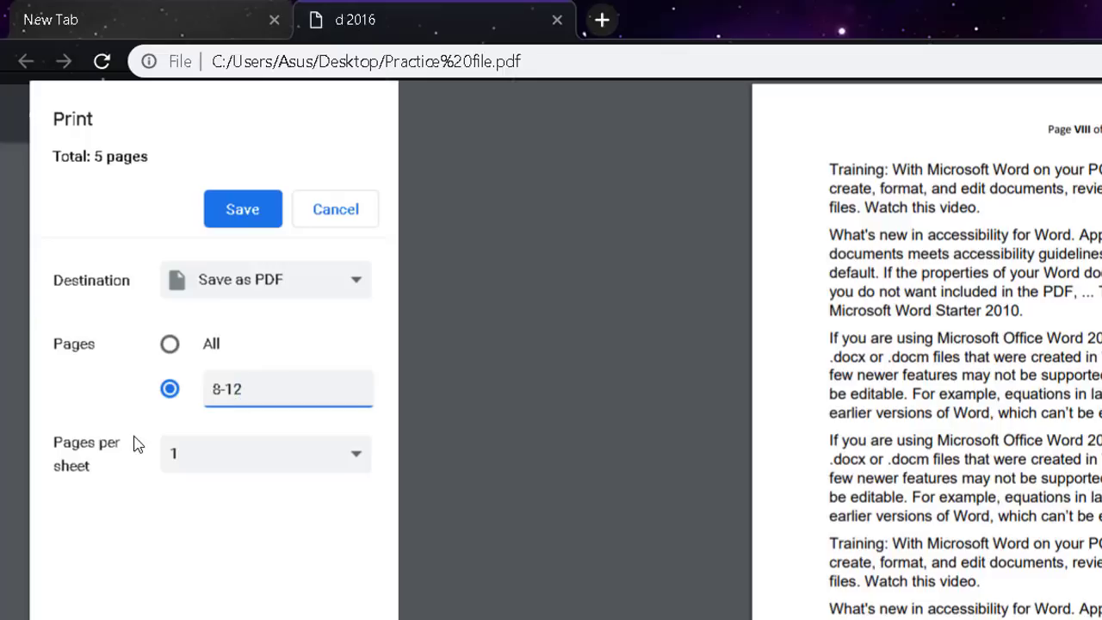
left_click(242, 209)
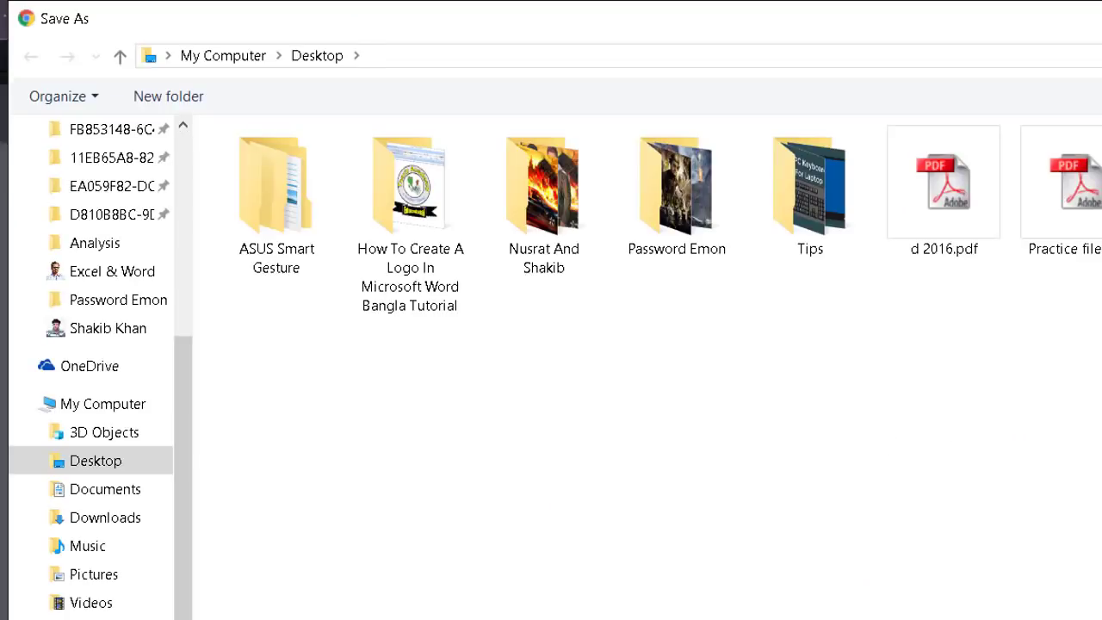
- Choose Desktop as the location and rename the file to 8-12 2016.pdf
left_click(133, 461)
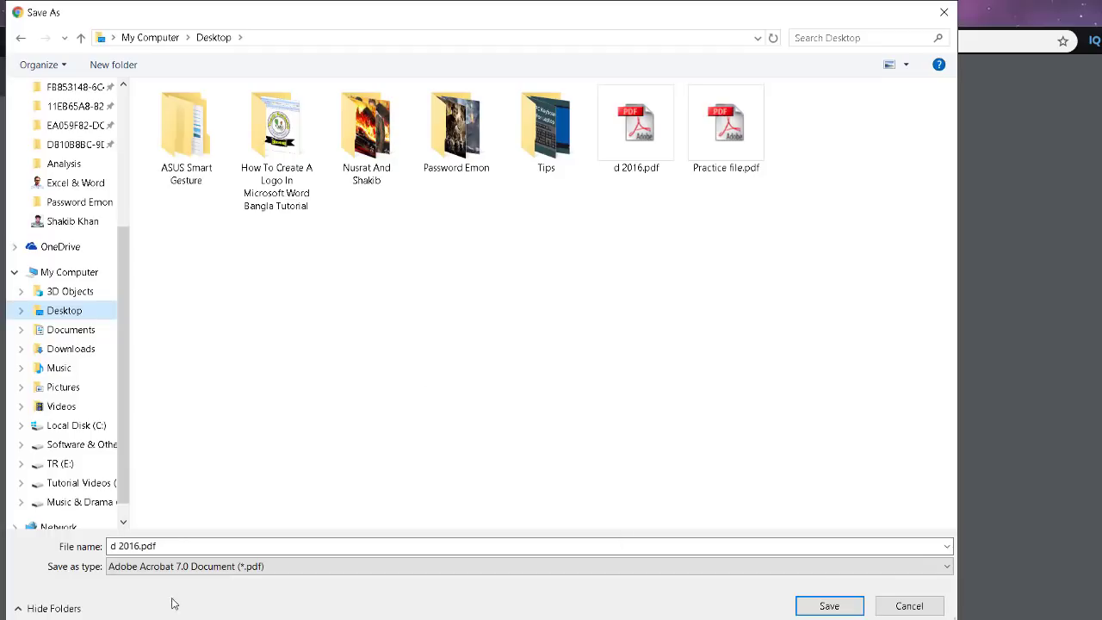
left_click(120, 546)
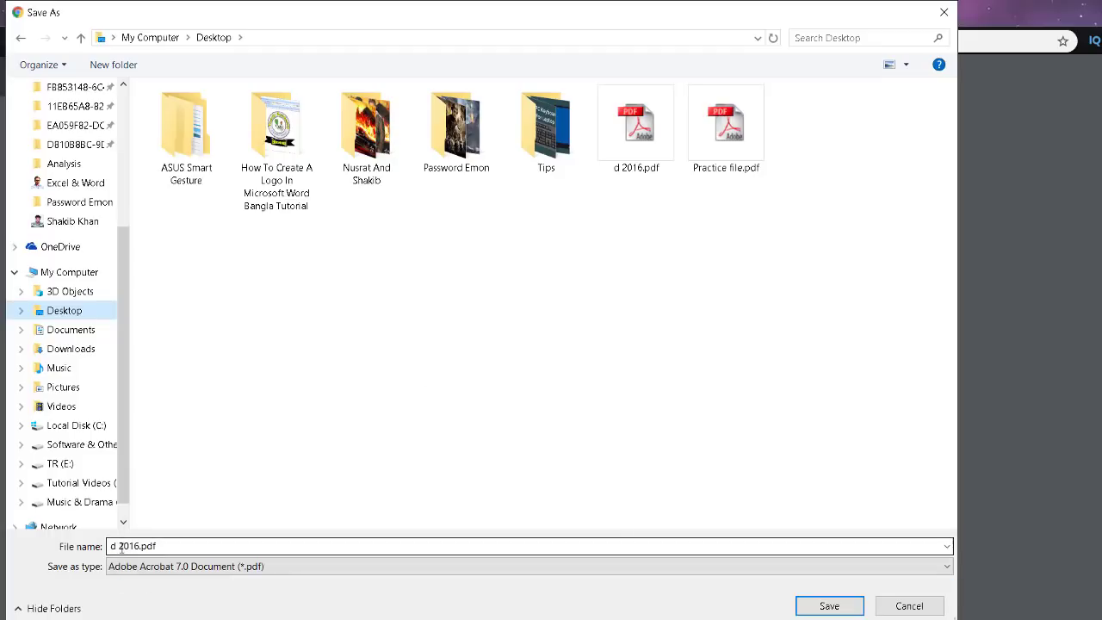
left_click(118, 545)
left_click_drag(118, 545, 103, 546)
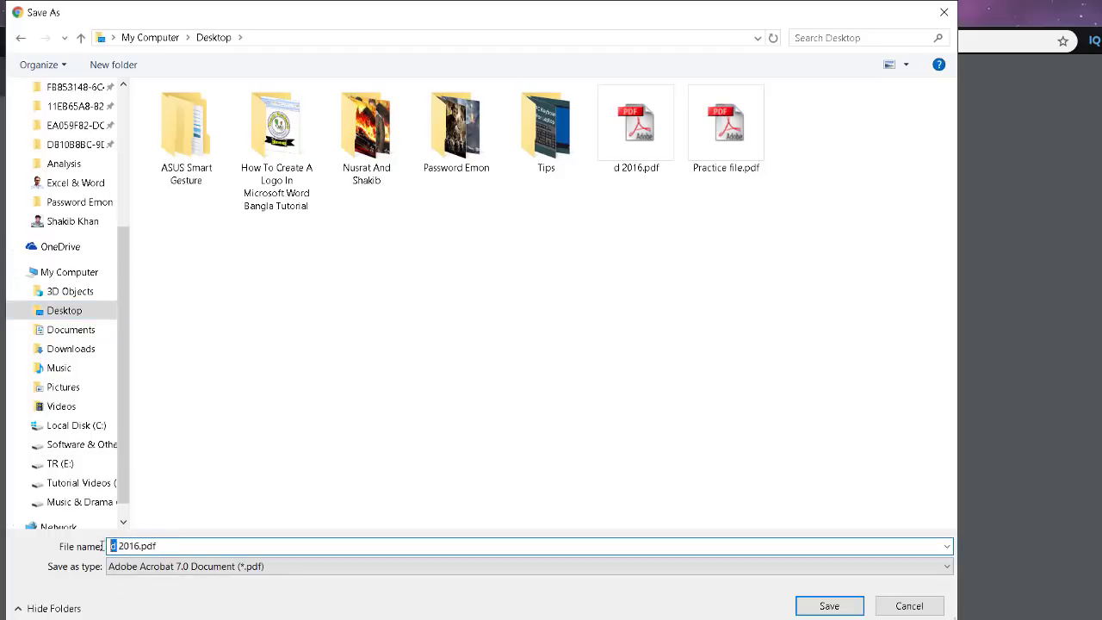
type("8-")
type("12")
- Save the file, then open 8-12 2016.pdf from the desktop in Acrobat
left_click(816, 605)
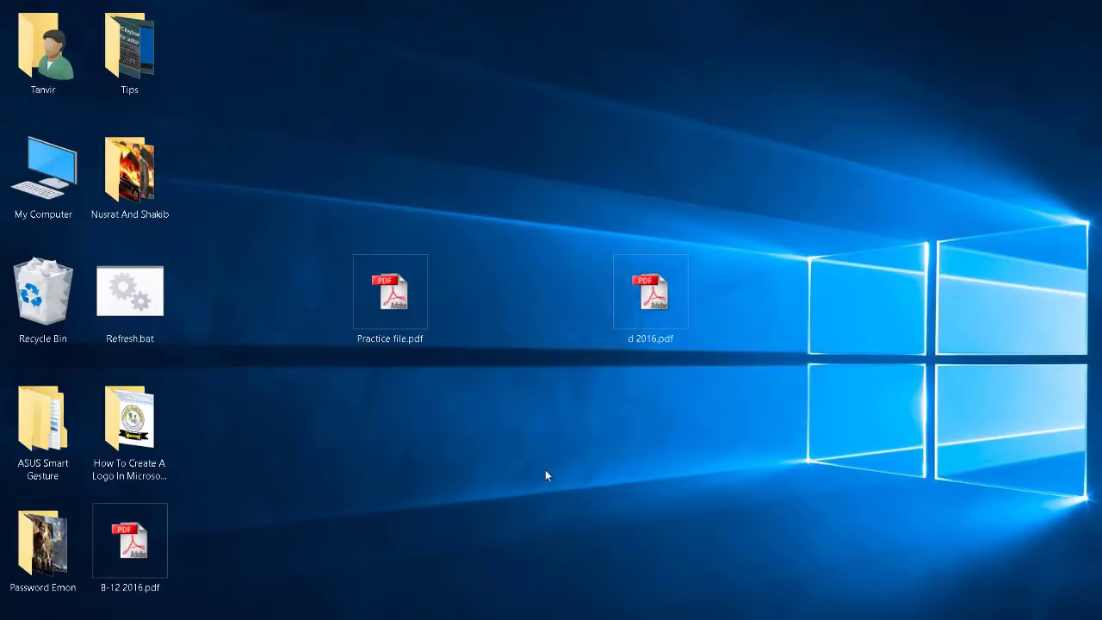
mouse_move(135, 560)
left_mouse_down()
mouse_move(813, 176)
mouse_move(589, 131)
left_mouse_up()
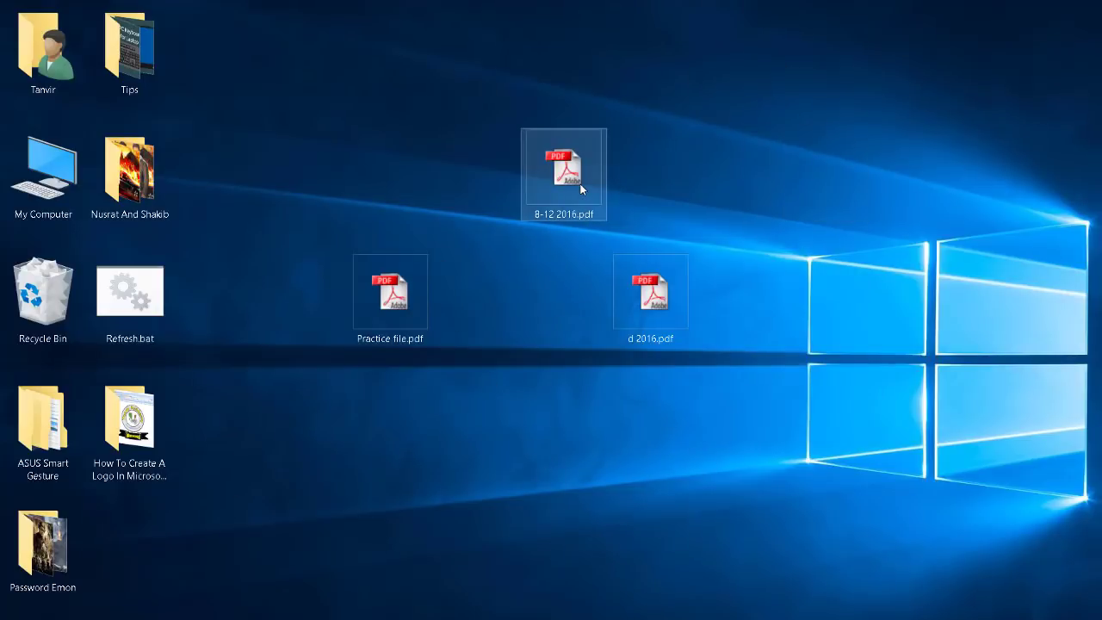
double_click(583, 184)
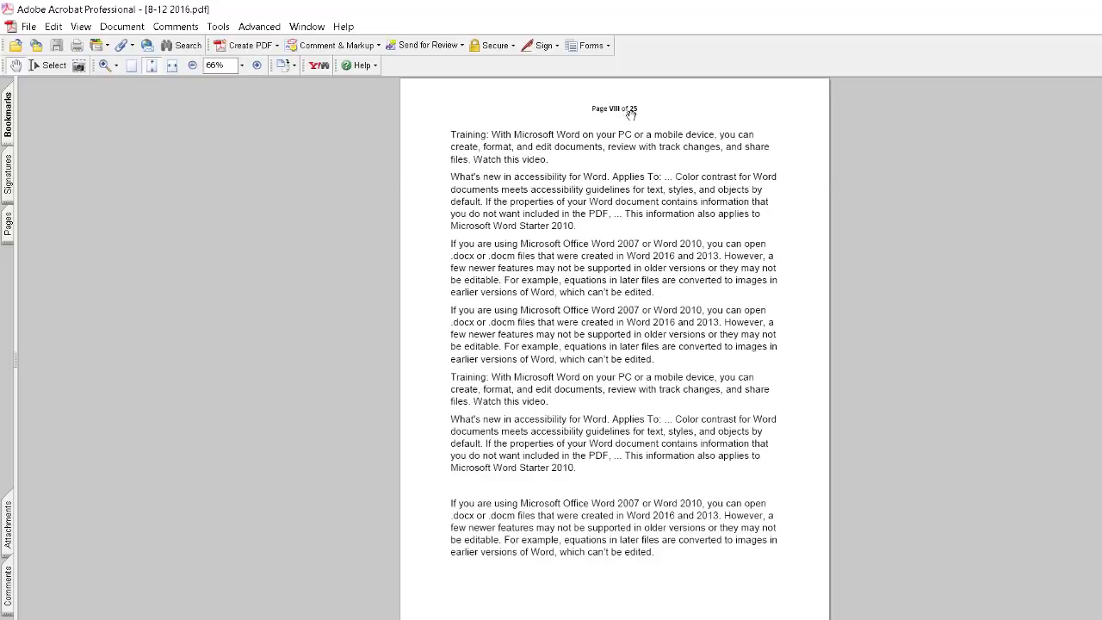
- Dismiss registration with Remind me later, then scroll through pages VIII to XII
left_click(501, 383)
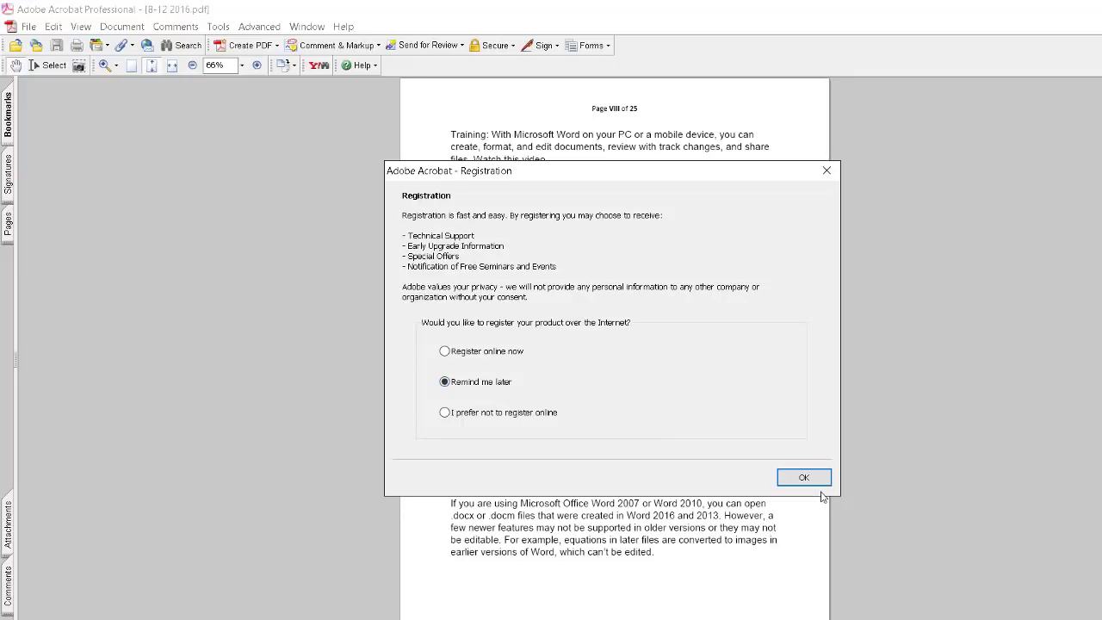
left_click(803, 478)
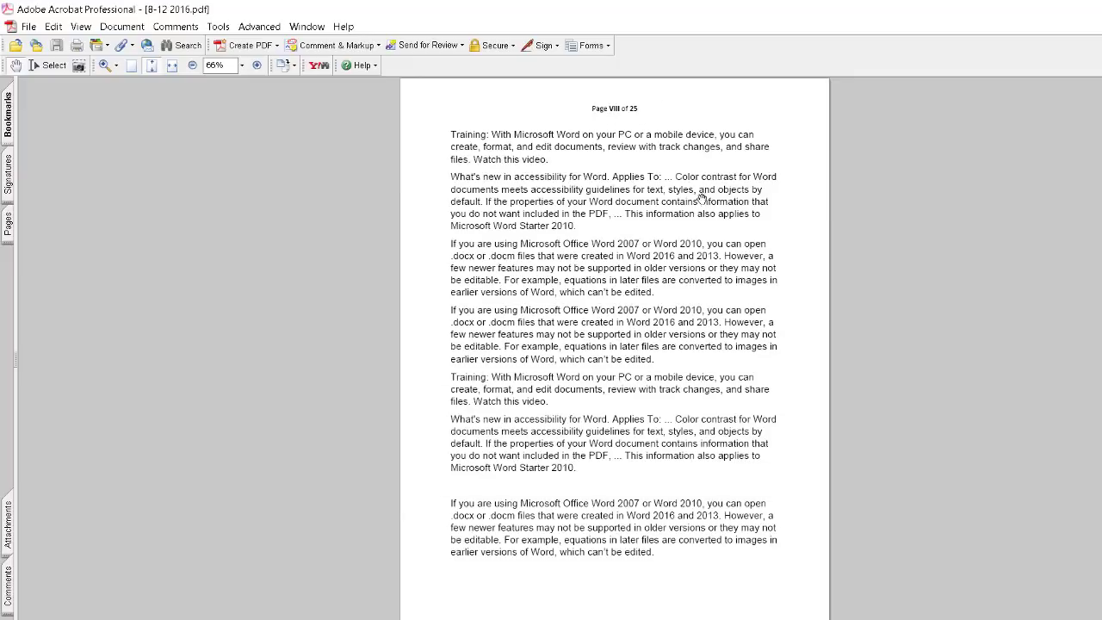
scroll(699, 200, "down", 2)
scroll(689, 283, "down", 7)
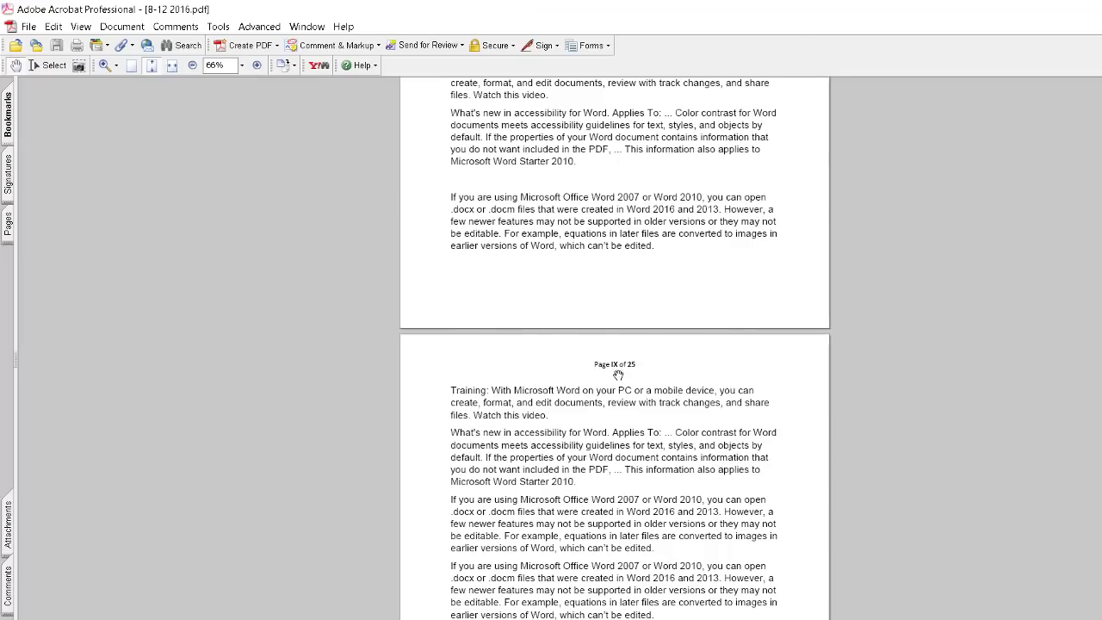
scroll(617, 374, "down", 10)
scroll(620, 374, "down", 9)
scroll(620, 324, "down", 5)
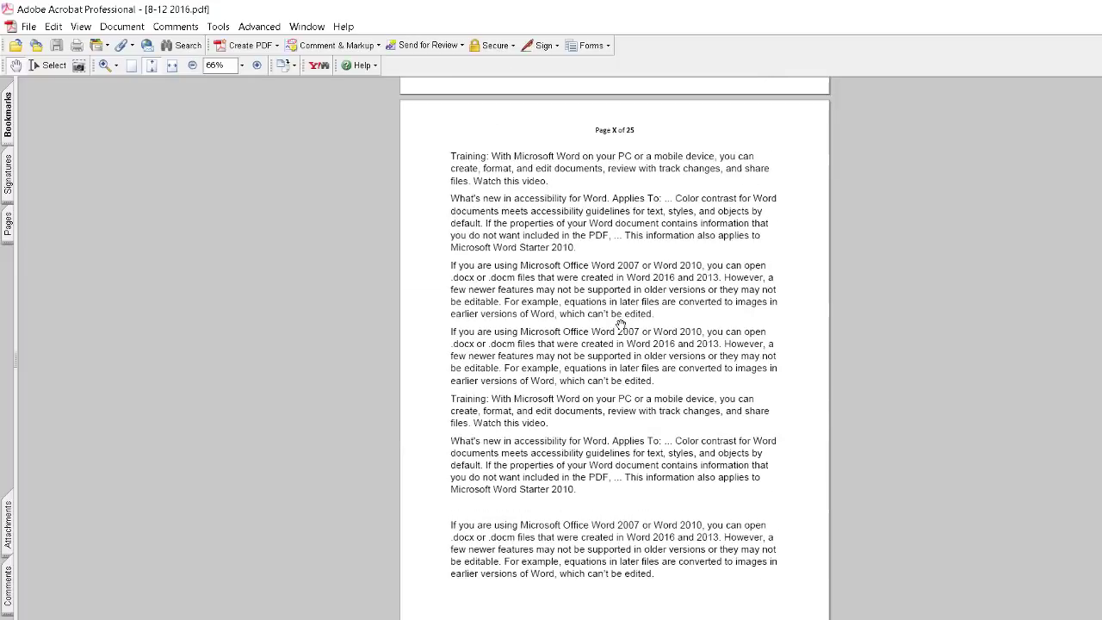
scroll(620, 325, "down", 5)
scroll(620, 325, "down", 5)
scroll(624, 345, "down", 6)
scroll(631, 368, "down", 12)
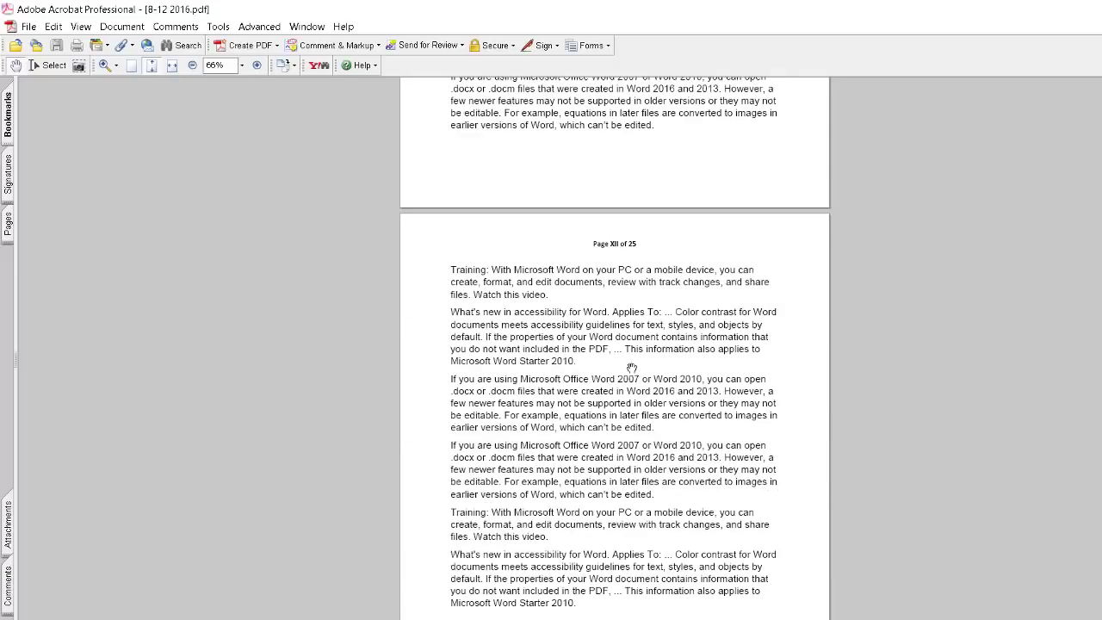
scroll(631, 368, "down", 15)
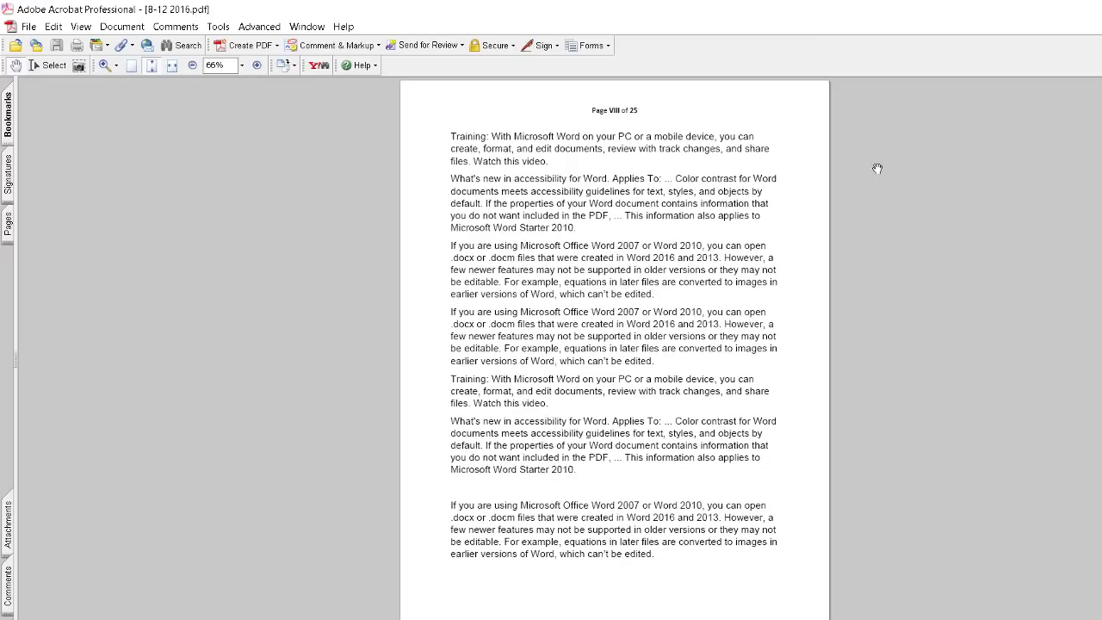